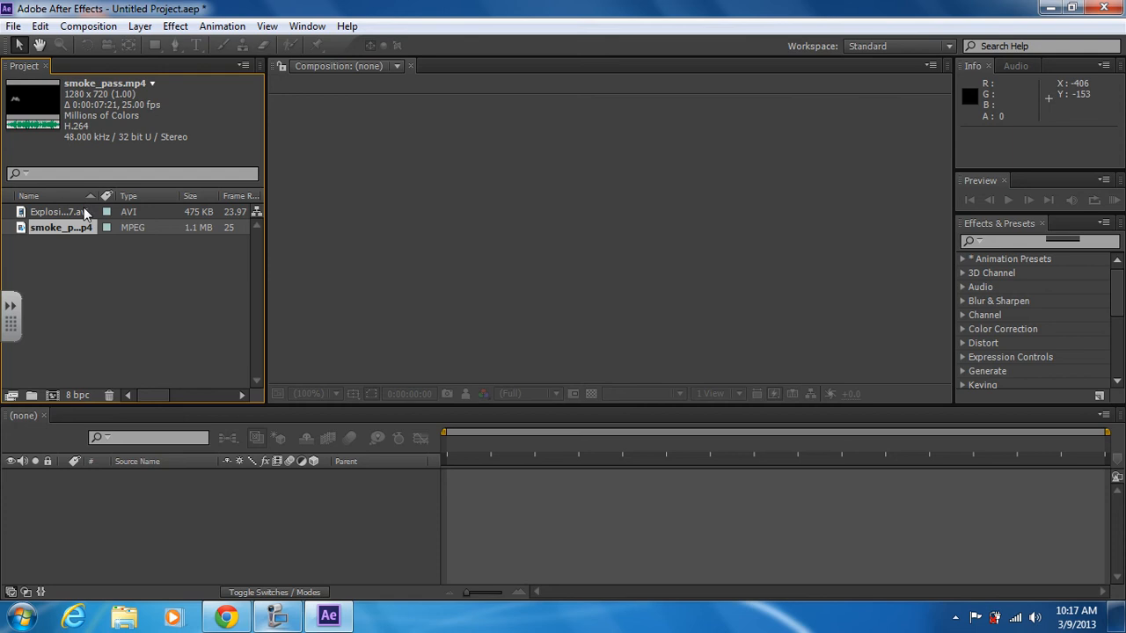
{"action": "left_click", "coordinate": [83, 211]}
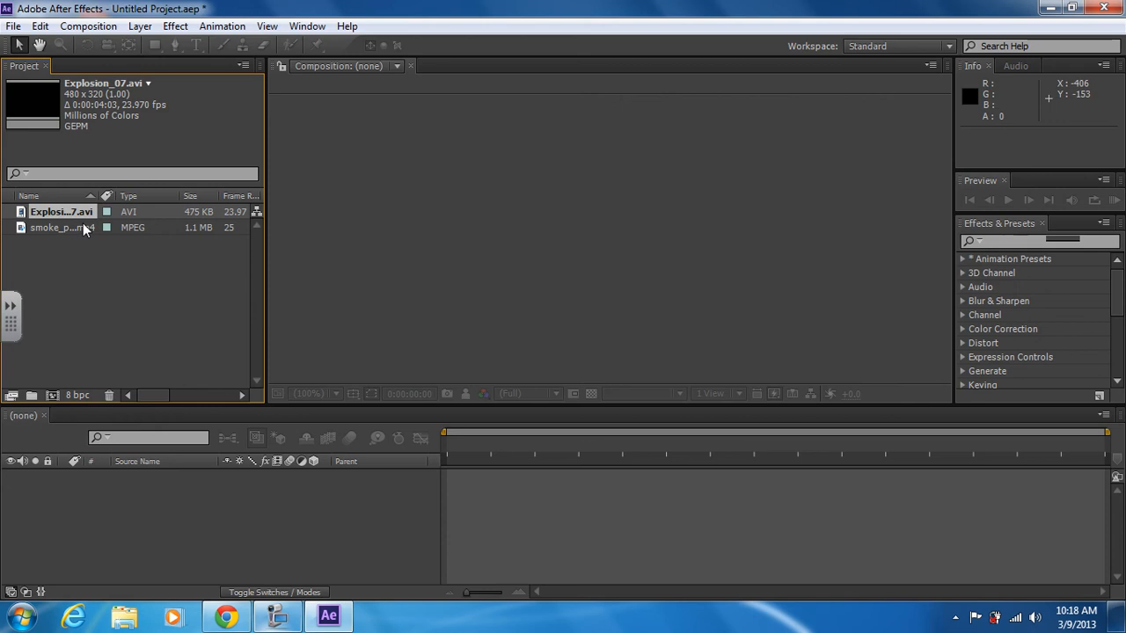
{"action": "left_click", "coordinate": [74, 255]}
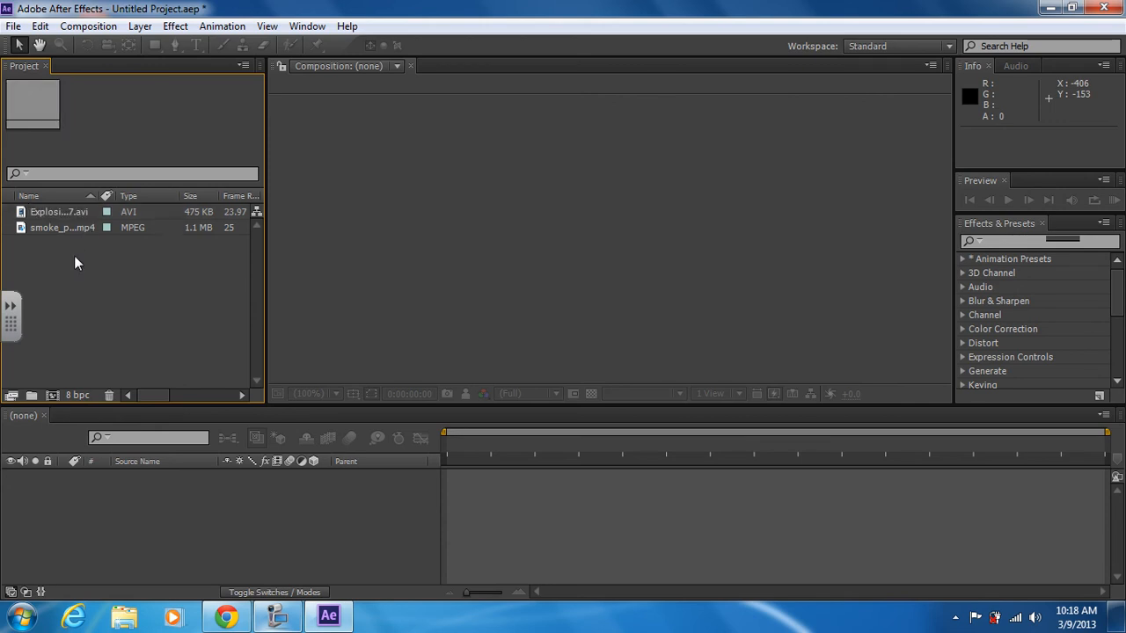
{"action": "left_click", "coordinate": [71, 226]}
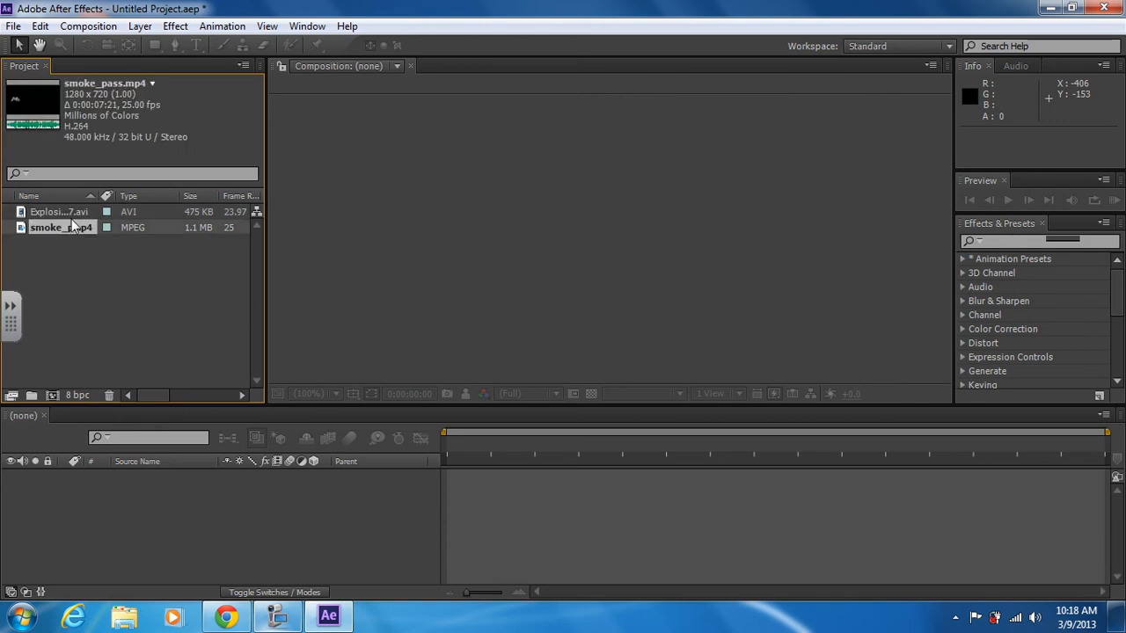
{"action": "left_click", "coordinate": [71, 219]}
{"action": "left_click", "coordinate": [71, 222]}
{"action": "left_click", "coordinate": [71, 215]}
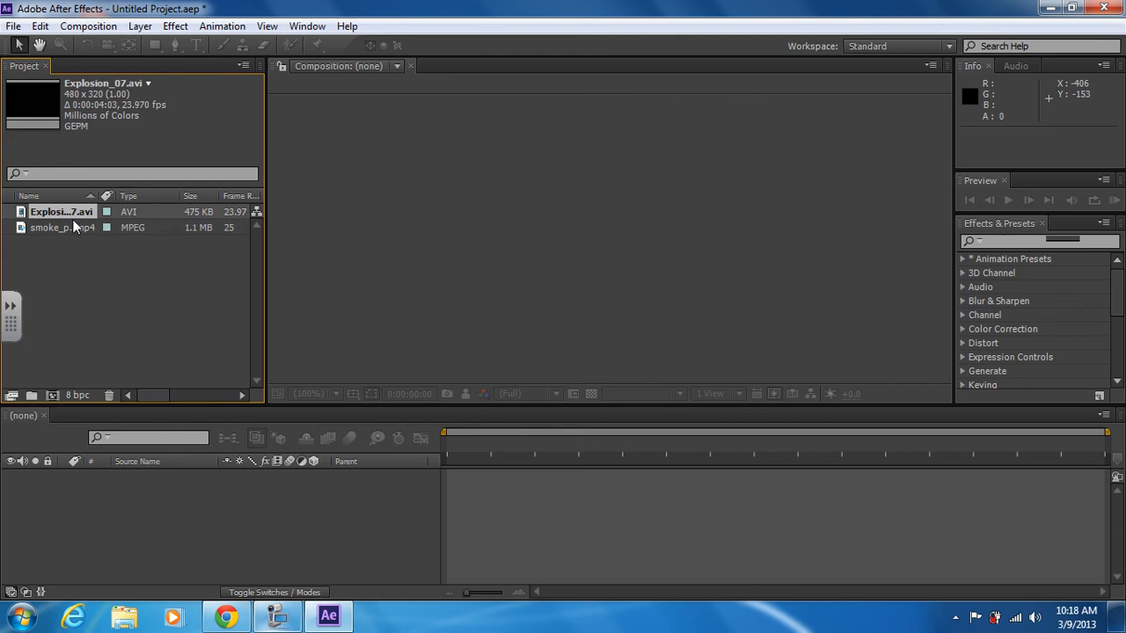
{"action": "left_click", "coordinate": [73, 224]}
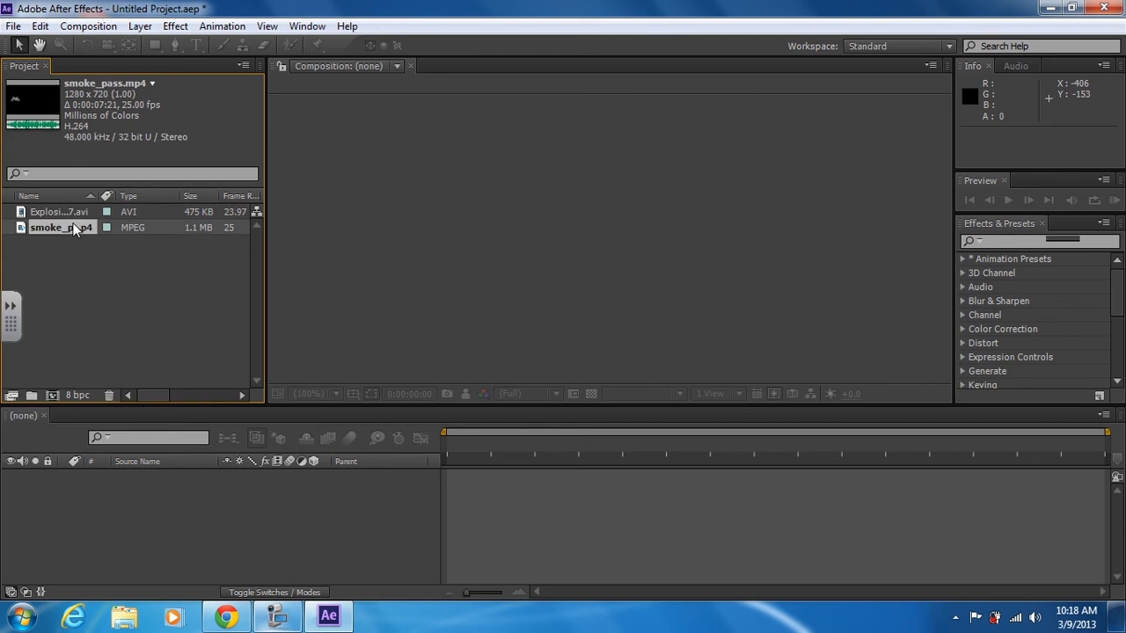
{"action": "left_click", "coordinate": [72, 217]}
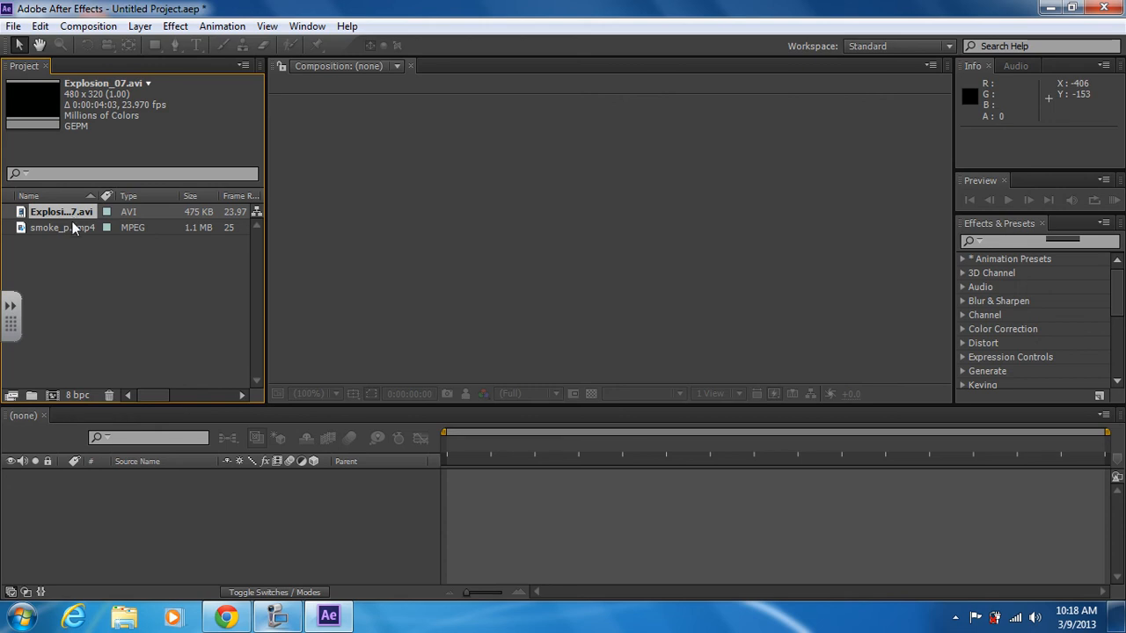
{"action": "left_click", "coordinate": [72, 228]}
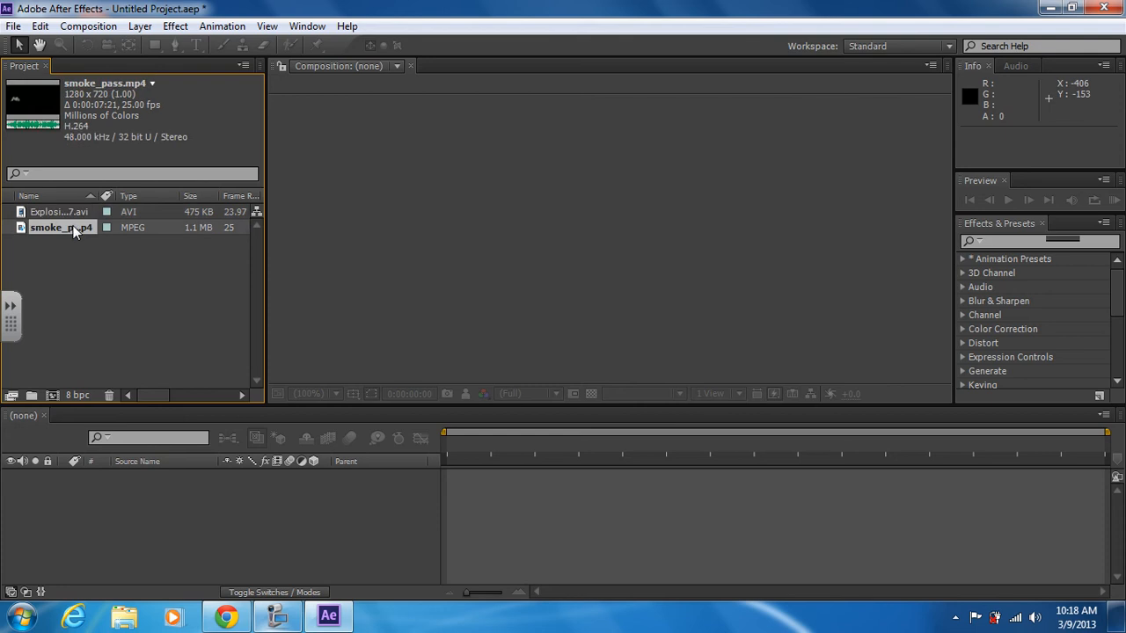
{"action": "left_click", "coordinate": [73, 212]}
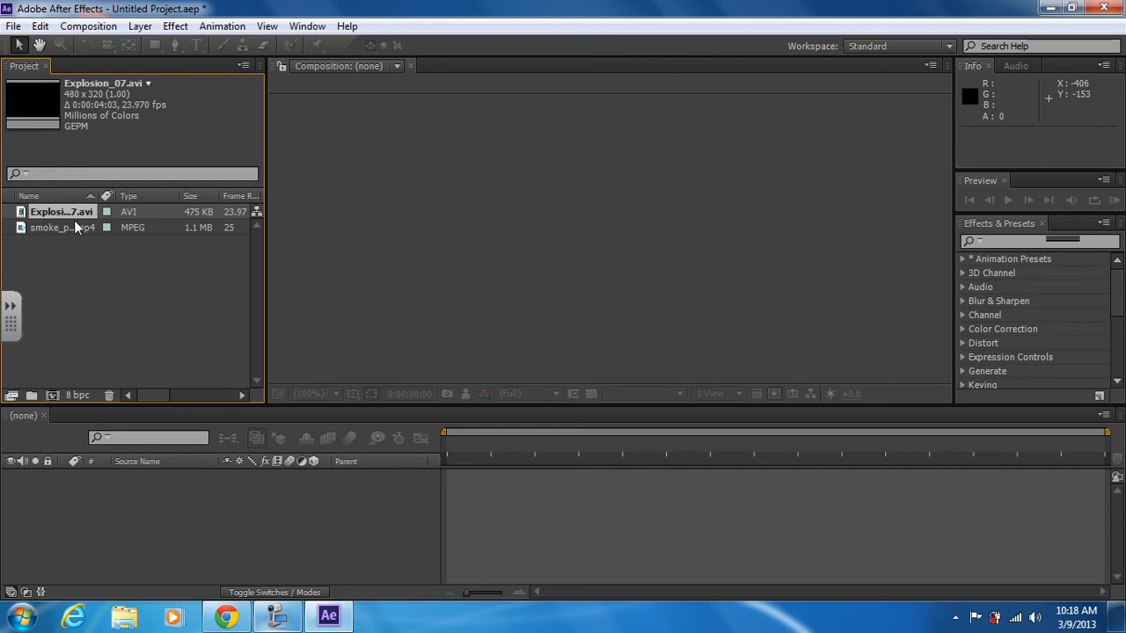
Step: Create a composition from the smoke_pass.mp4 footage, fit its layer to the comp, and preview the smoke up to 0:00:02:18
{"action": "left_click_drag", "start_coordinate": [74, 224], "coordinate": [147, 494]}
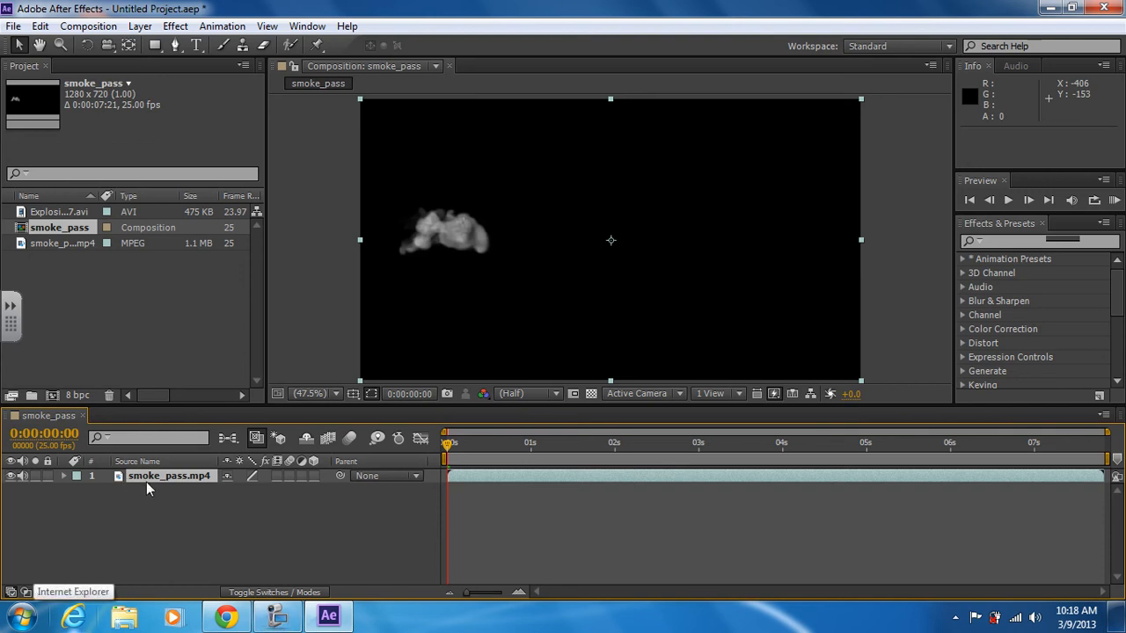
{"action": "right_click", "coordinate": [204, 476]}
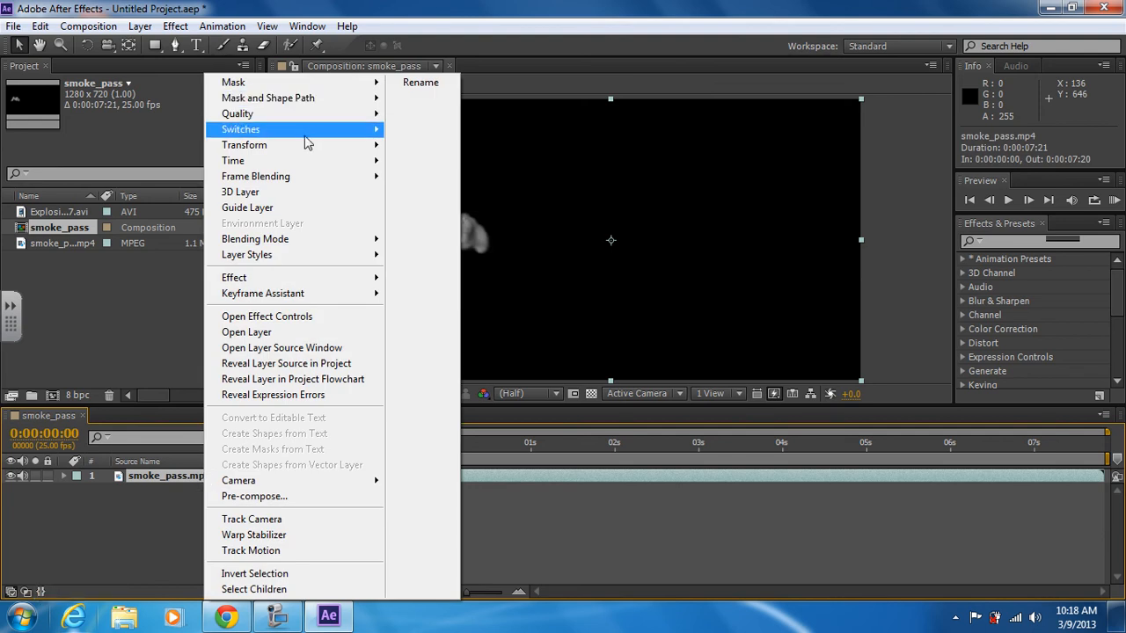
{"action": "mouse_move", "coordinate": [360, 147]}
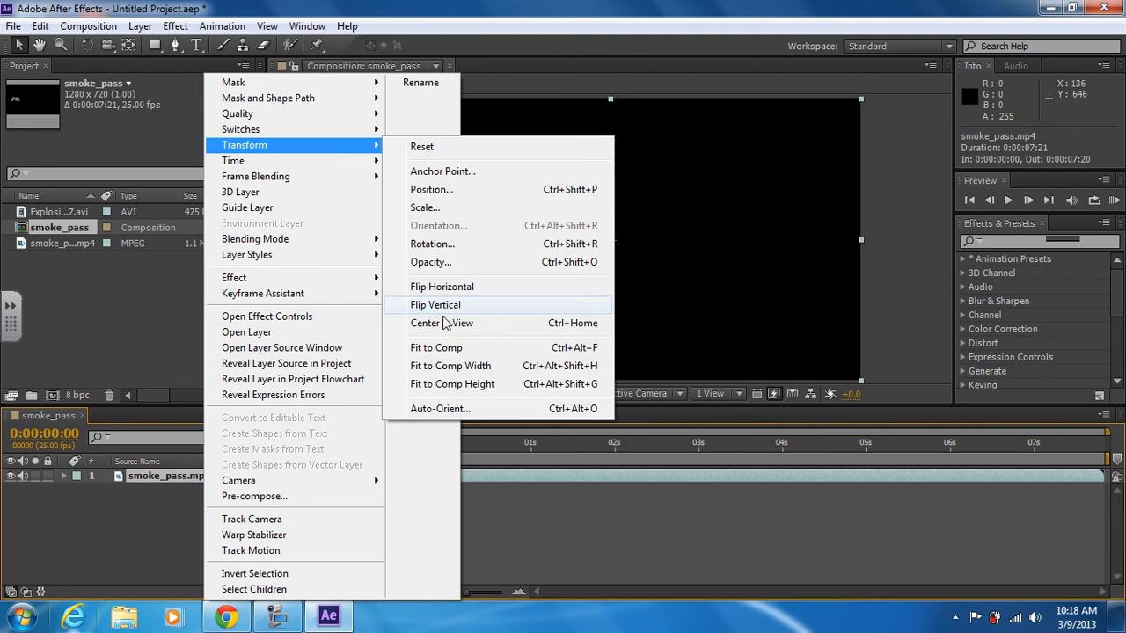
{"action": "left_click", "coordinate": [445, 348]}
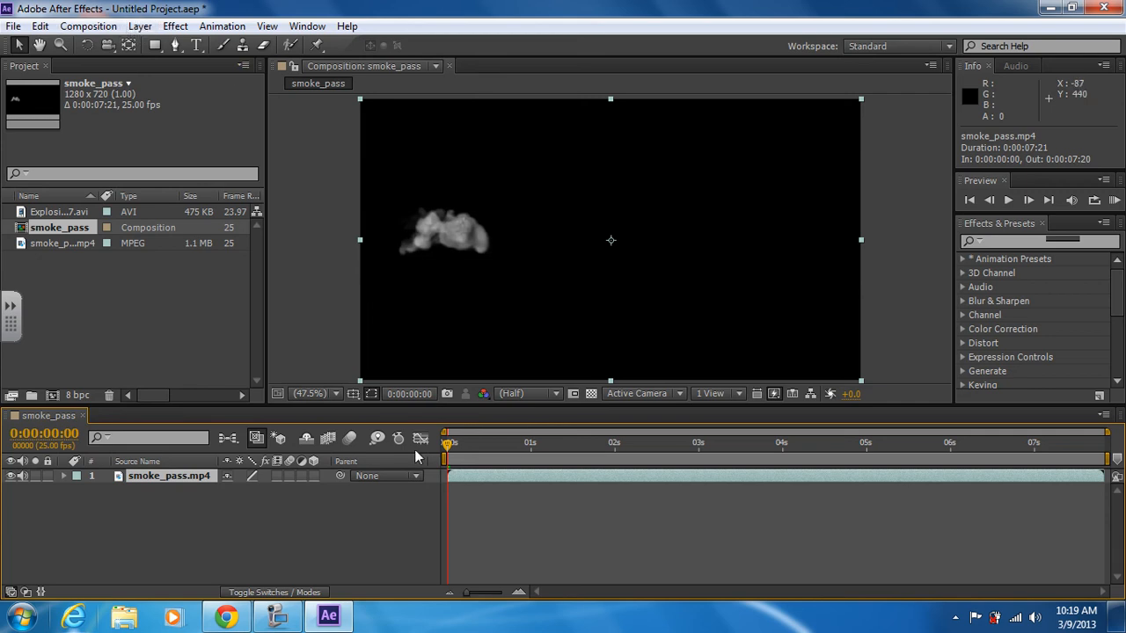
{"action": "left_click_drag", "start_coordinate": [446, 444], "coordinate": [674, 437]}
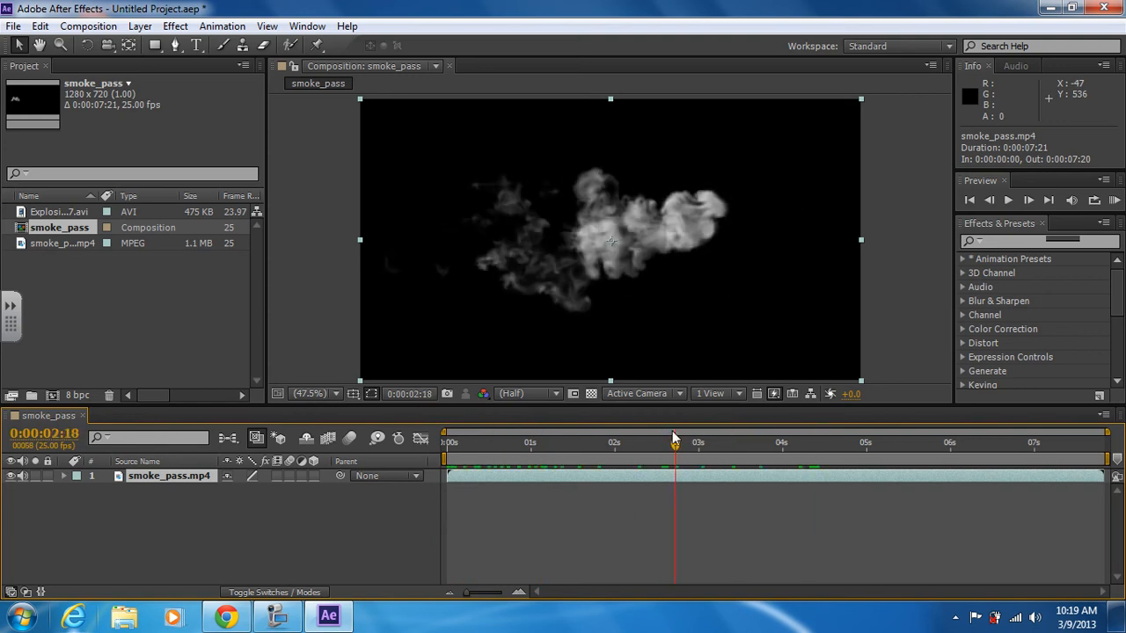
Step: Add the Explosion_07.avi footage to the smoke_pass composition as a layer beneath smoke_pass.mp4
{"action": "left_click", "coordinate": [78, 212]}
{"action": "left_click_drag", "start_coordinate": [78, 212], "coordinate": [142, 493]}
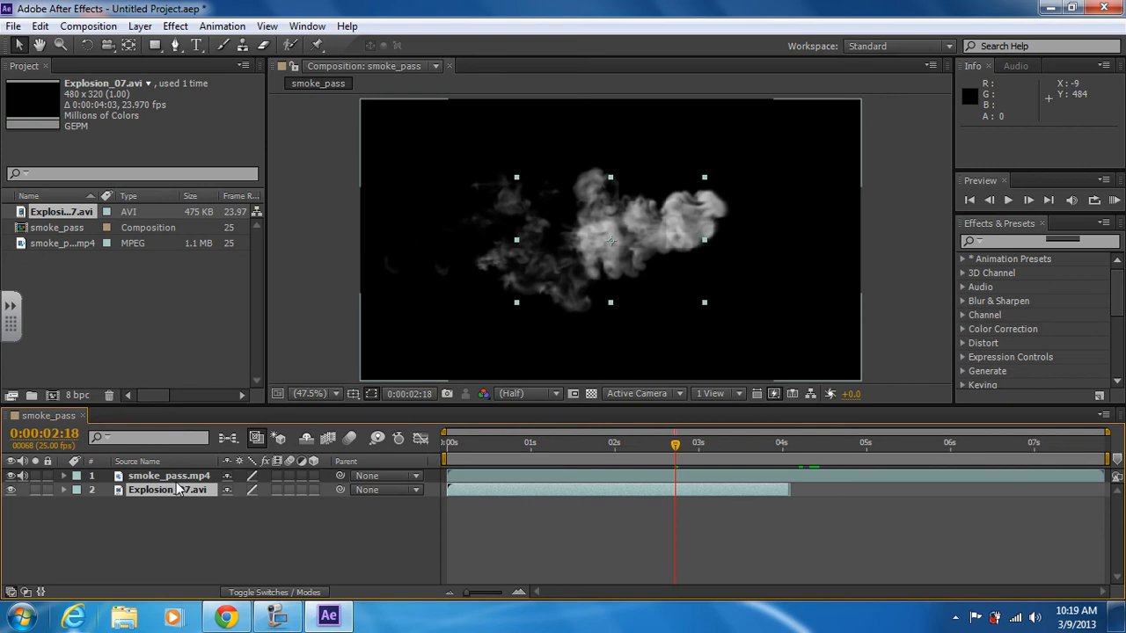
{"action": "left_click", "coordinate": [175, 478]}
{"action": "left_click", "coordinate": [178, 488]}
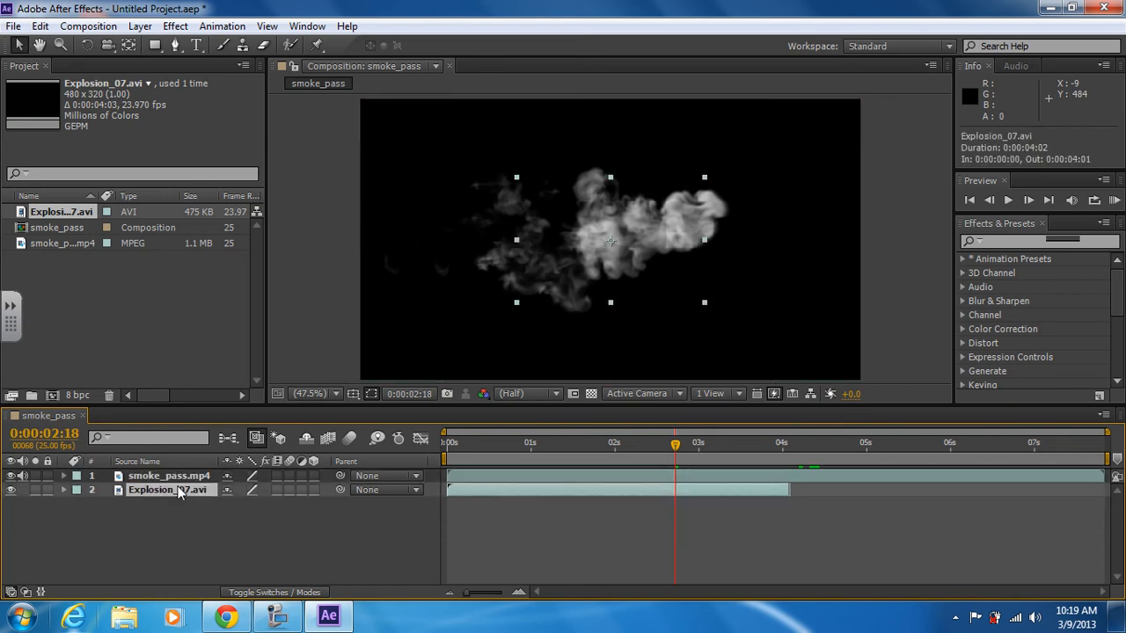
Step: View the Explosion_07.avi layer on its own, scrub back to the first frame, and return to the smoke_pass composition
{"action": "double_click", "coordinate": [177, 490]}
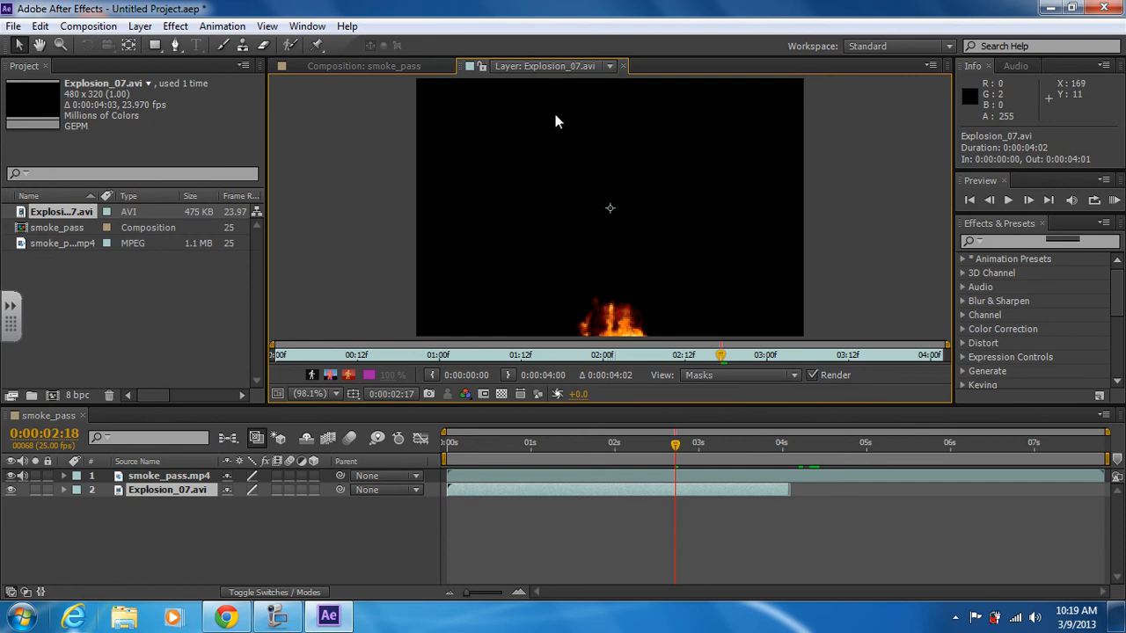
{"action": "left_click_drag", "start_coordinate": [488, 443], "coordinate": [420, 377]}
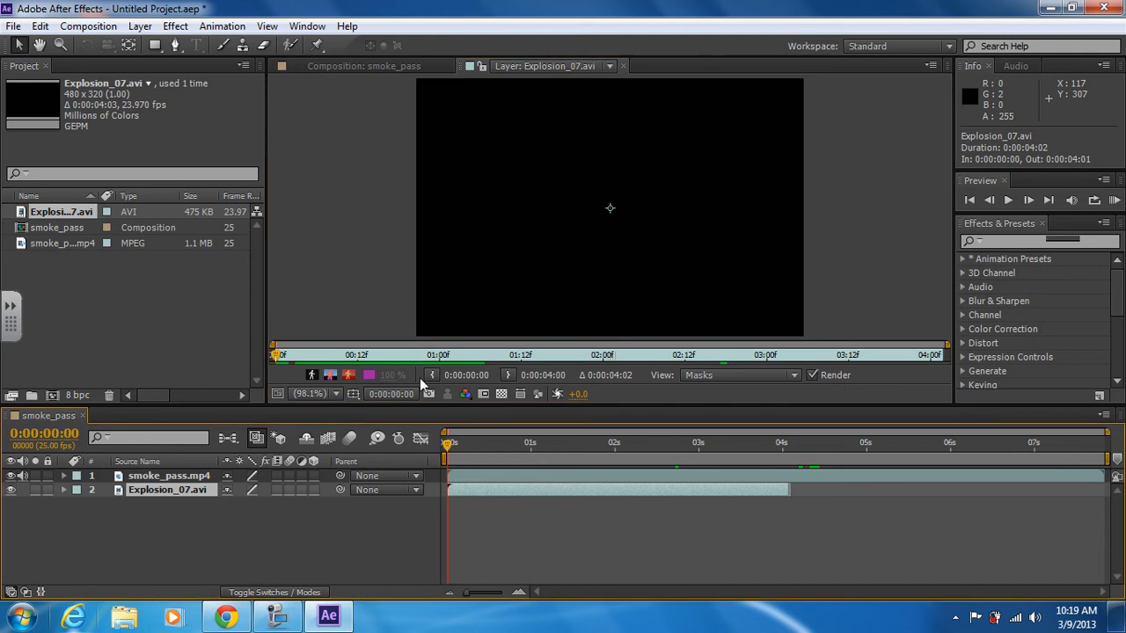
{"action": "left_click", "coordinate": [357, 72]}
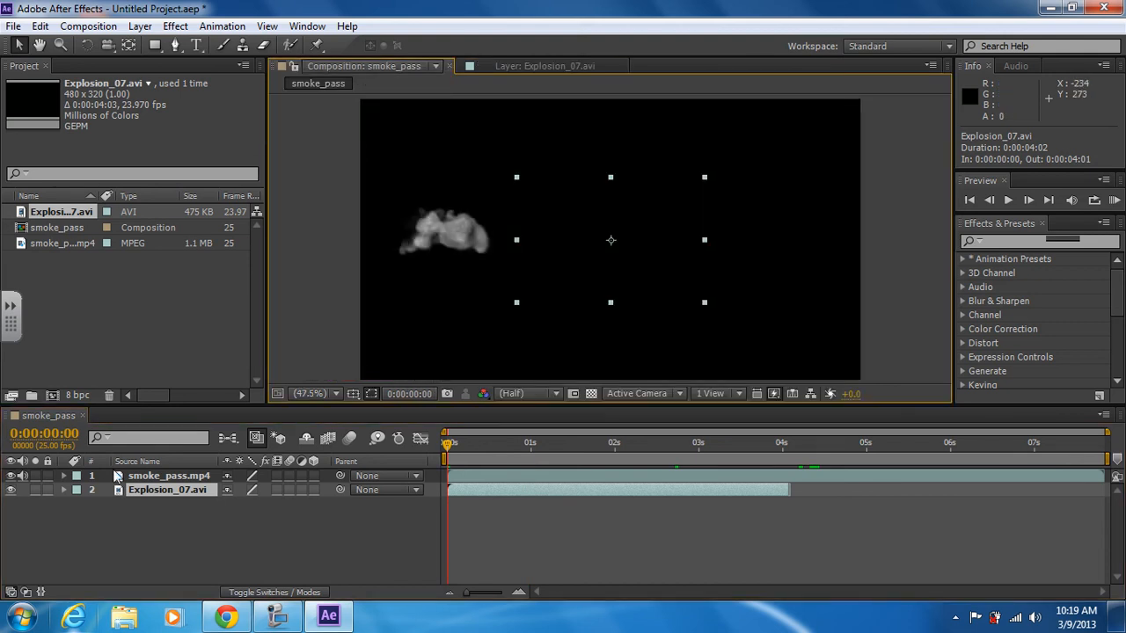
Step: Fit the Explosion_07.avi layer to the full composition size
{"action": "right_click", "coordinate": [142, 495]}
{"action": "mouse_move", "coordinate": [250, 146]}
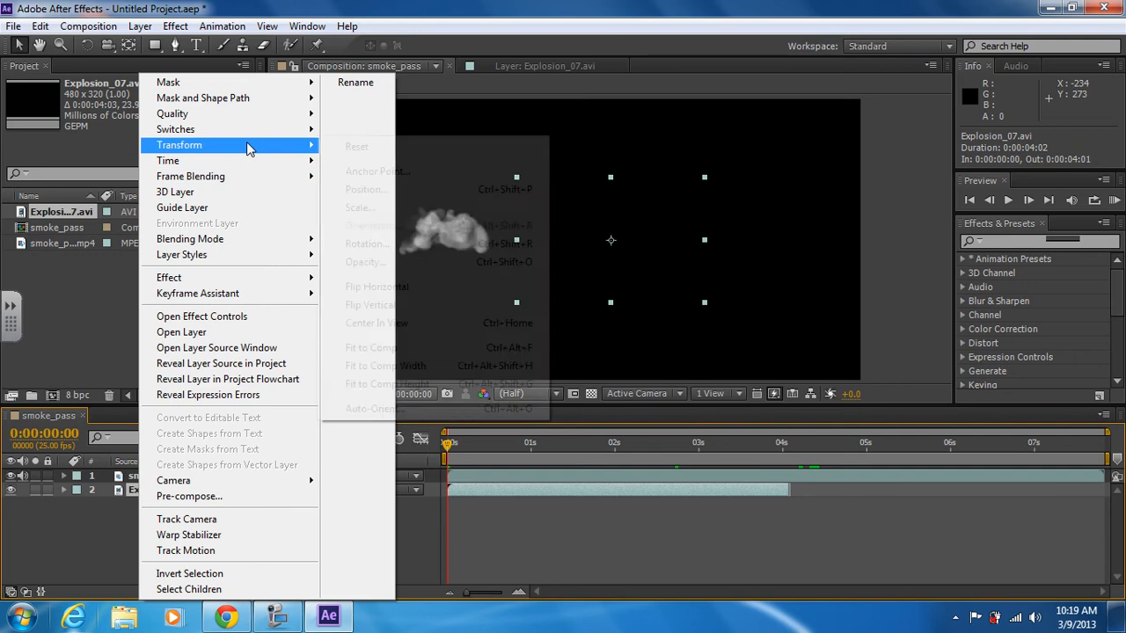
{"action": "left_click", "coordinate": [391, 349]}
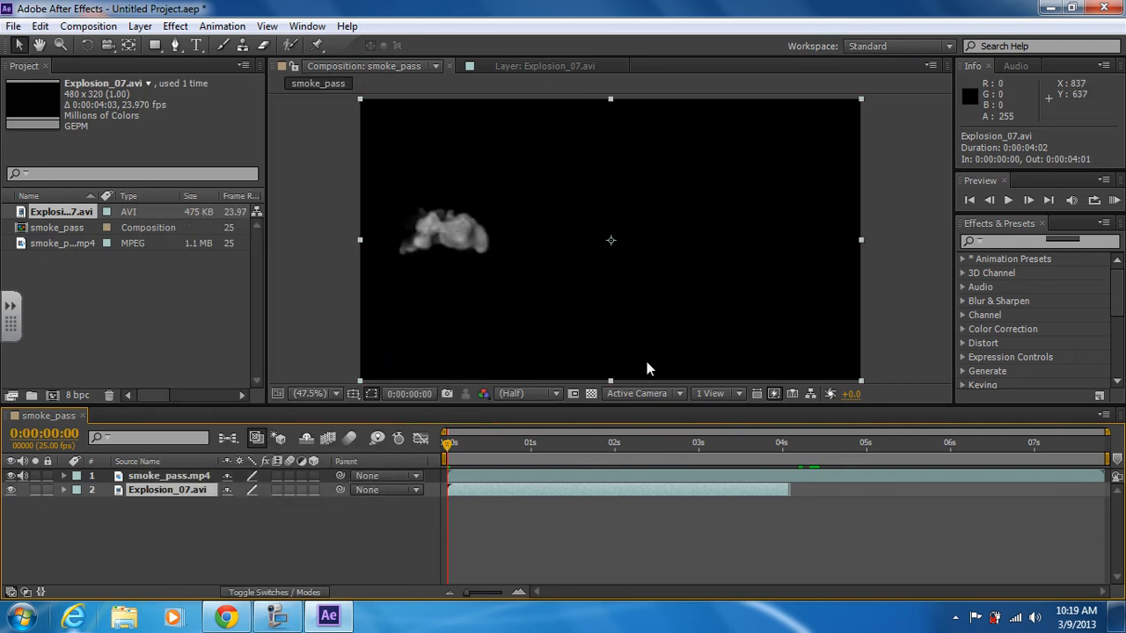
Step: Apply the Color Key effect to the smoke_pass.mp4 layer
{"action": "left_click", "coordinate": [202, 479]}
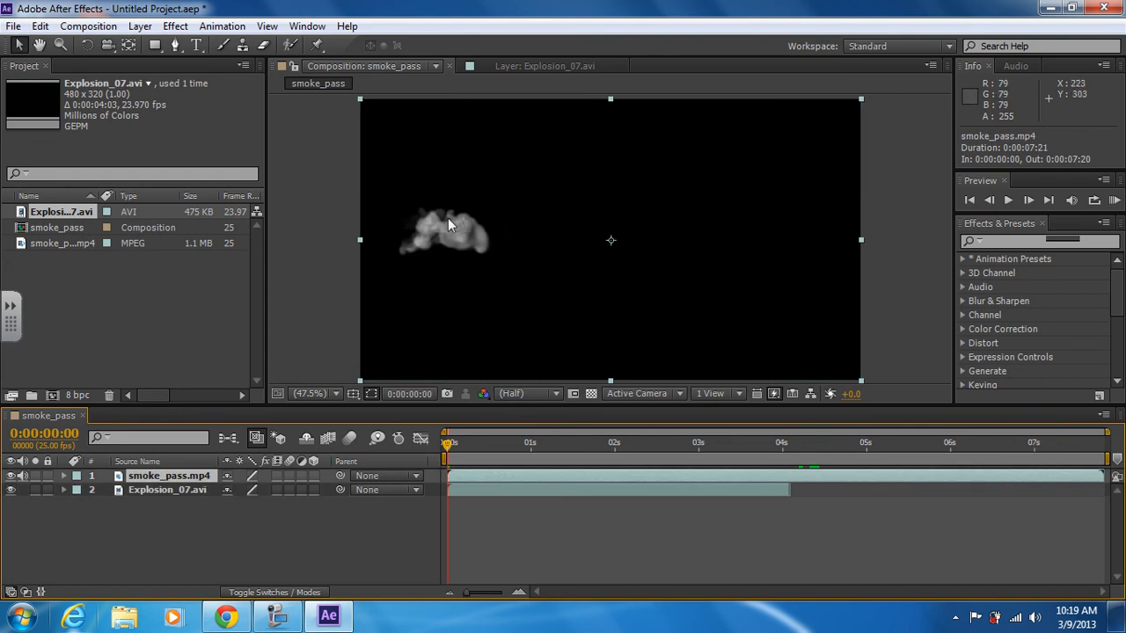
{"action": "left_click", "coordinate": [221, 26]}
{"action": "mouse_move", "coordinate": [187, 29]}
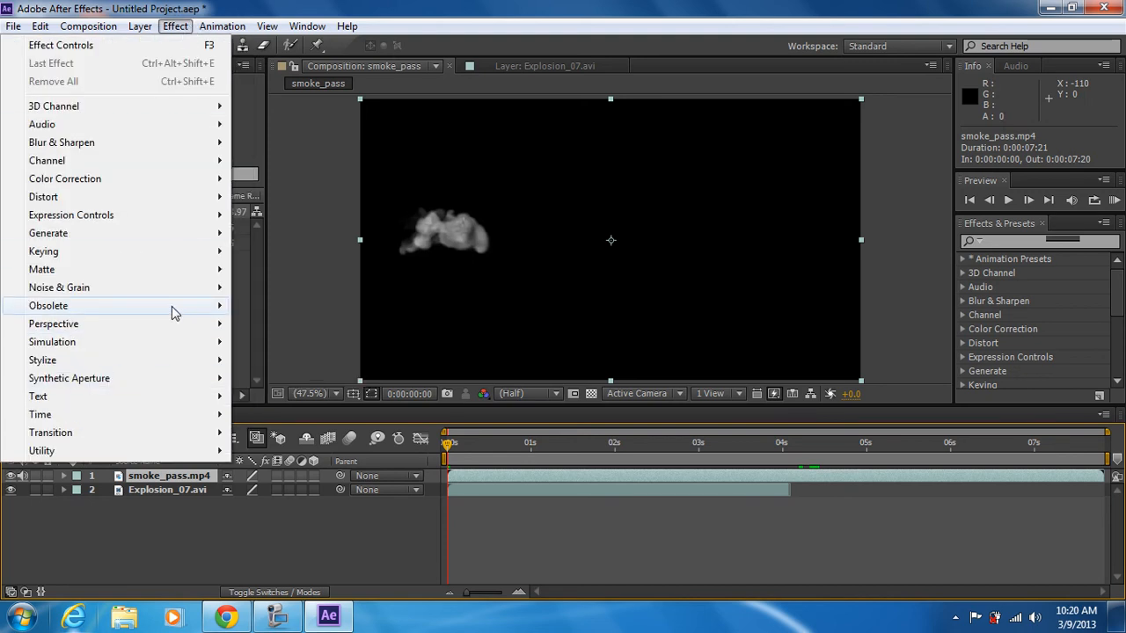
{"action": "mouse_move", "coordinate": [188, 257]}
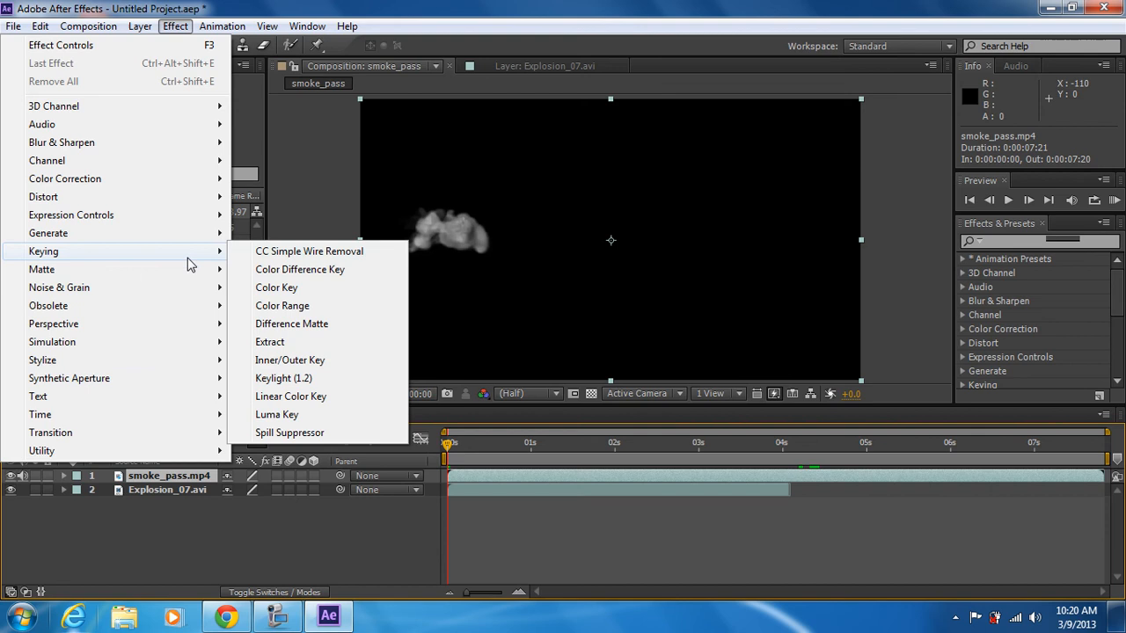
{"action": "left_click", "coordinate": [295, 290]}
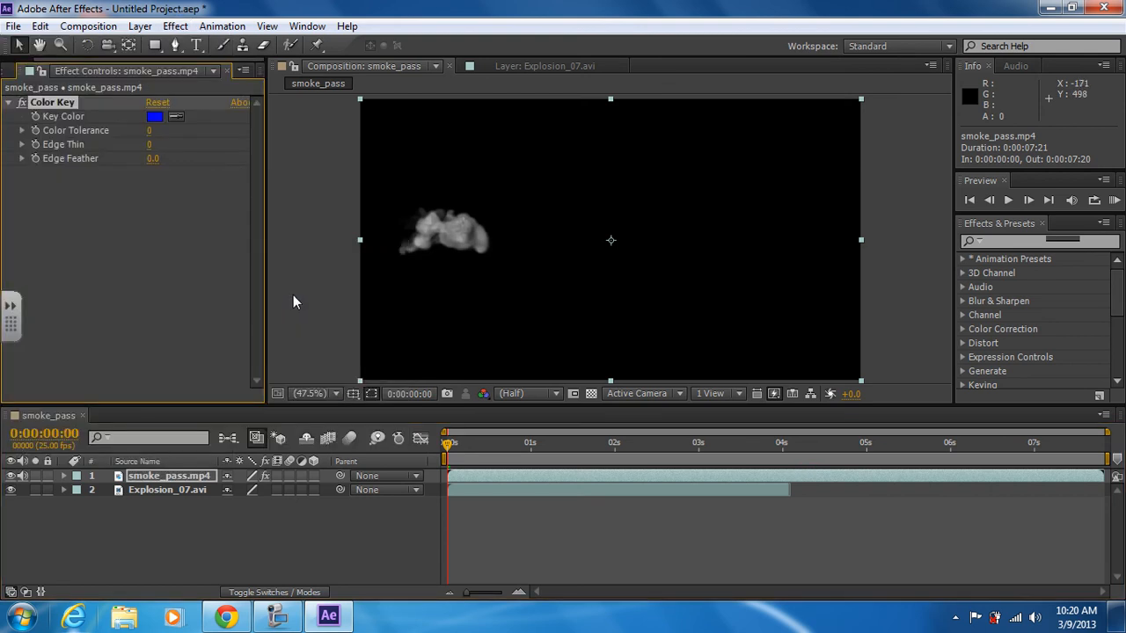
Step: Sample the smoke clip's black background as the Color Key's key color and check the composite at 0:00:00:24
{"action": "left_click", "coordinate": [176, 118]}
{"action": "left_click", "coordinate": [443, 149]}
{"action": "left_click_drag", "start_coordinate": [447, 446], "coordinate": [529, 445]}
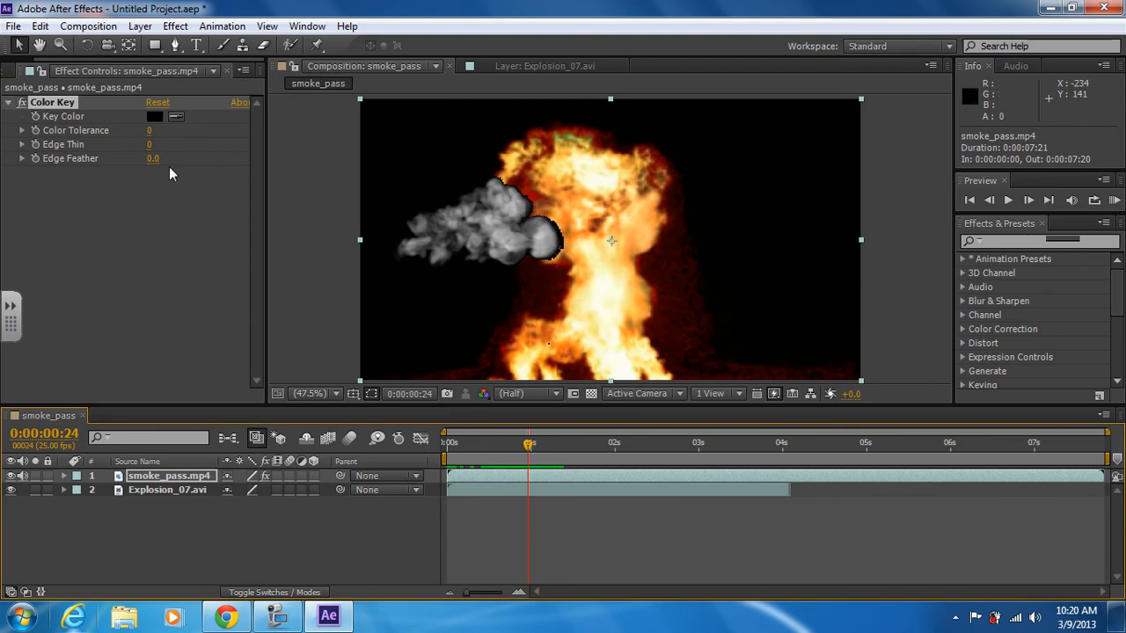
Step: Set the smoke layer's Color Key Edge Feather to 6.8 and Edge Thin to -2
{"action": "left_click_drag", "start_coordinate": [156, 165], "coordinate": [180, 155]}
{"action": "left_click_drag", "start_coordinate": [527, 449], "coordinate": [526, 378]}
{"action": "mouse_move", "coordinate": [152, 158]}
{"action": "left_mouse_down"}
{"action": "mouse_move", "coordinate": [165, 153]}
{"action": "mouse_move", "coordinate": [149, 144]}
{"action": "left_mouse_up"}
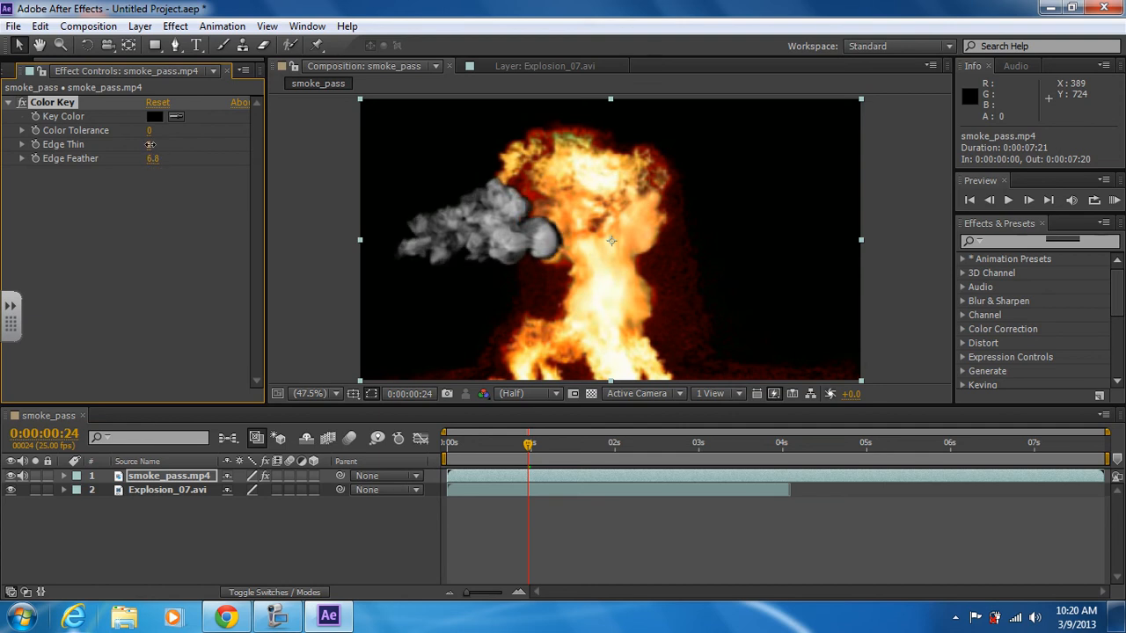
{"action": "mouse_move", "coordinate": [148, 144]}
{"action": "left_mouse_down"}
{"action": "mouse_move", "coordinate": [173, 141]}
{"action": "mouse_move", "coordinate": [161, 146]}
{"action": "left_mouse_up"}
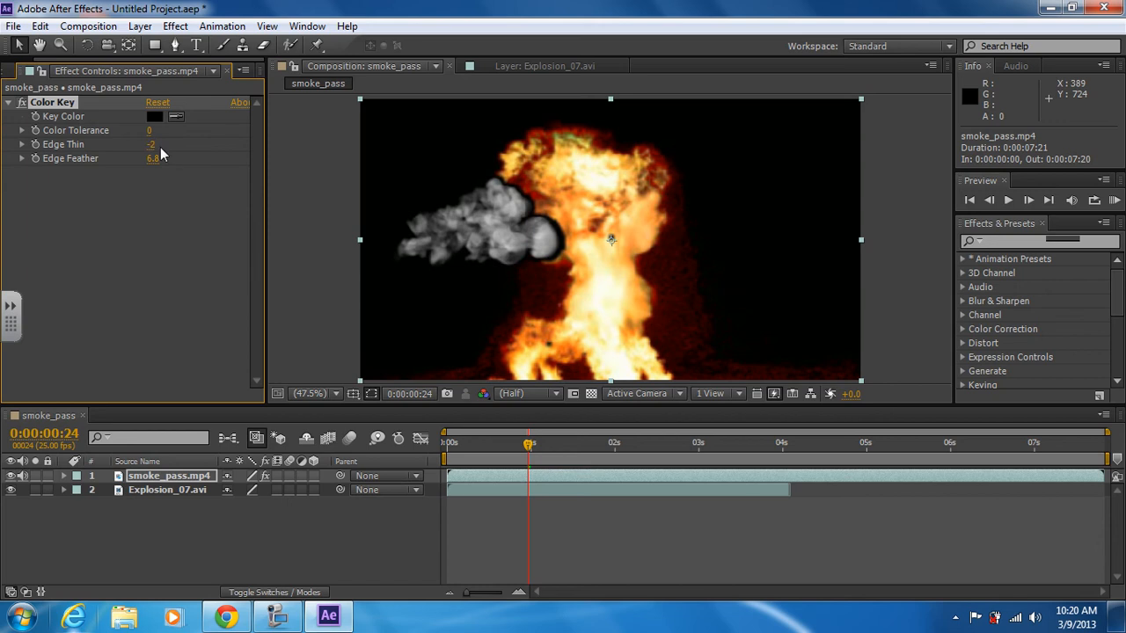
Step: Set the Color Key's Edge Thin to -1 and Color Tolerance to 13, checking the smoke edges at other frames
{"action": "left_click_drag", "start_coordinate": [528, 444], "coordinate": [565, 450]}
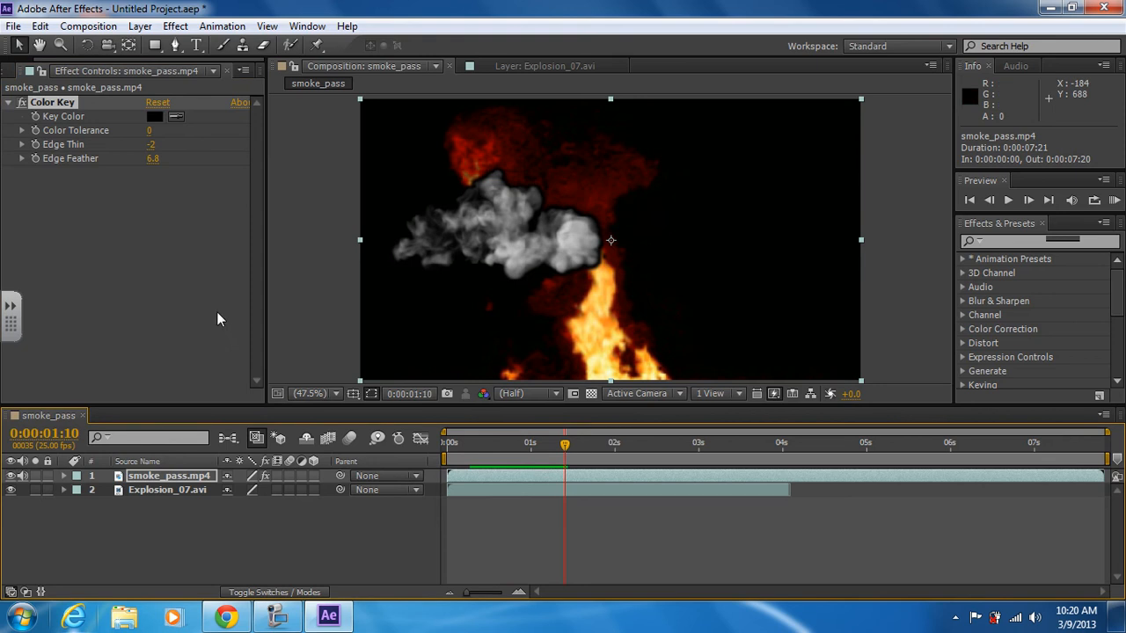
{"action": "left_click_drag", "start_coordinate": [155, 148], "coordinate": [158, 146]}
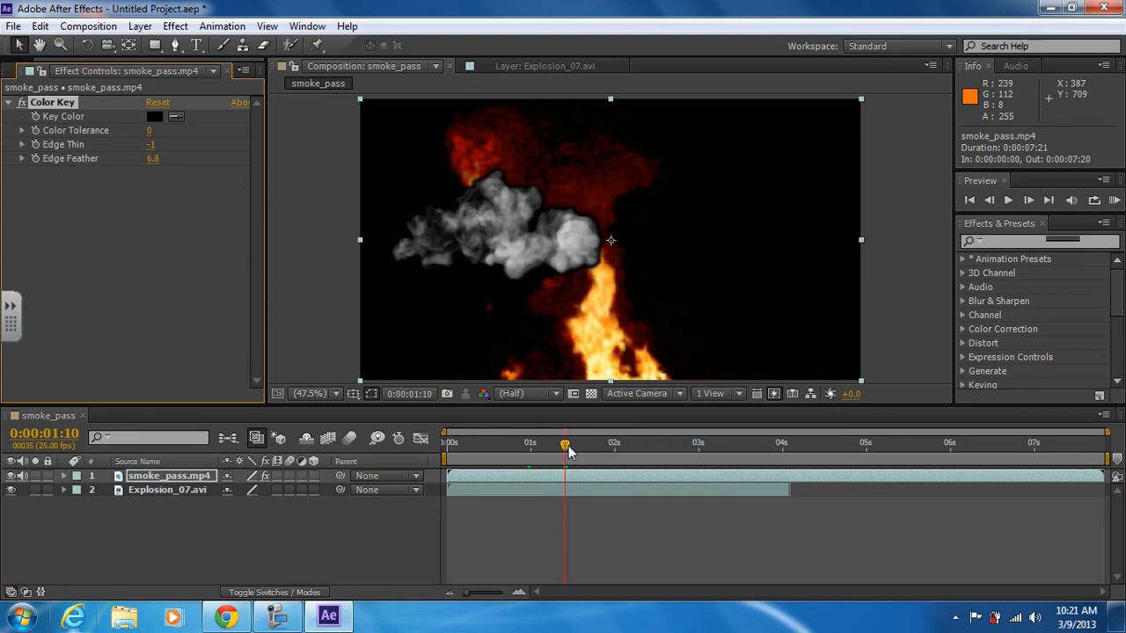
{"action": "left_click_drag", "start_coordinate": [569, 452], "coordinate": [503, 426]}
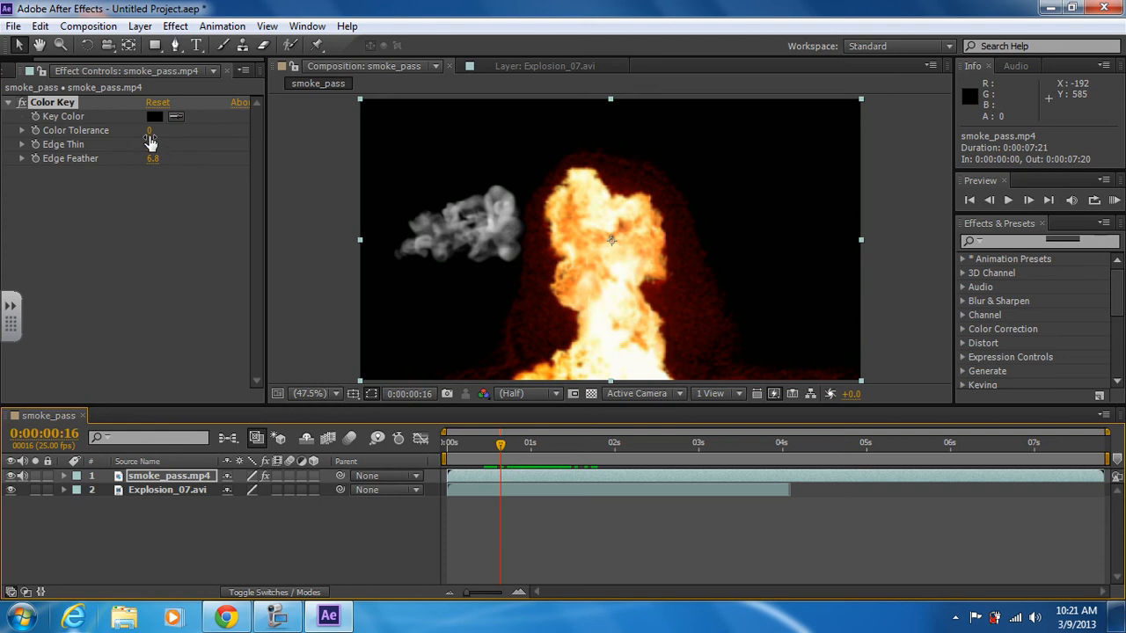
{"action": "left_click_drag", "start_coordinate": [150, 137], "coordinate": [160, 138]}
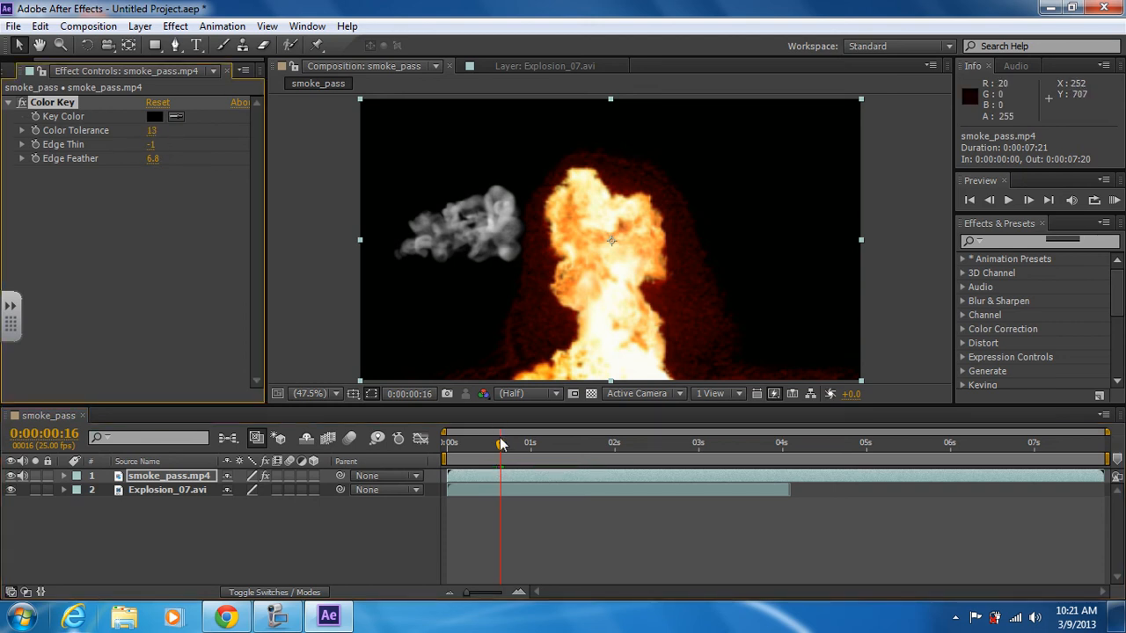
Step: Reposition the smoke_pass.mp4 layer over the explosion and stretch it to 137% horizontally, keeping 100% vertically, then check it at 0:00:00:08
{"action": "left_click_drag", "start_coordinate": [500, 444], "coordinate": [519, 231]}
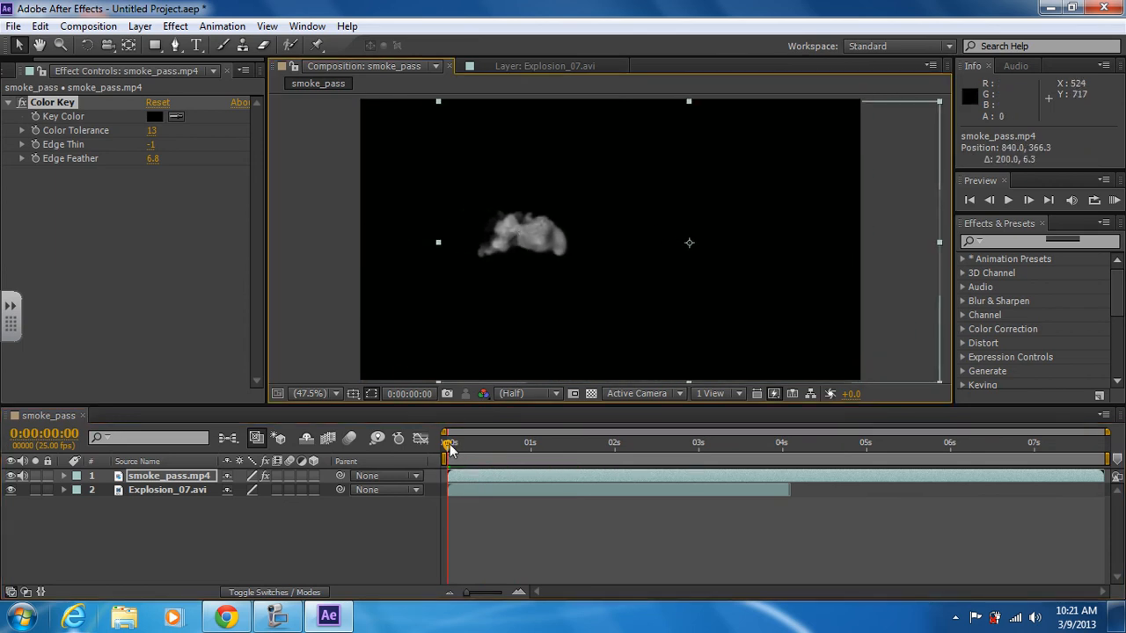
{"action": "left_click_drag", "start_coordinate": [449, 446], "coordinate": [504, 436]}
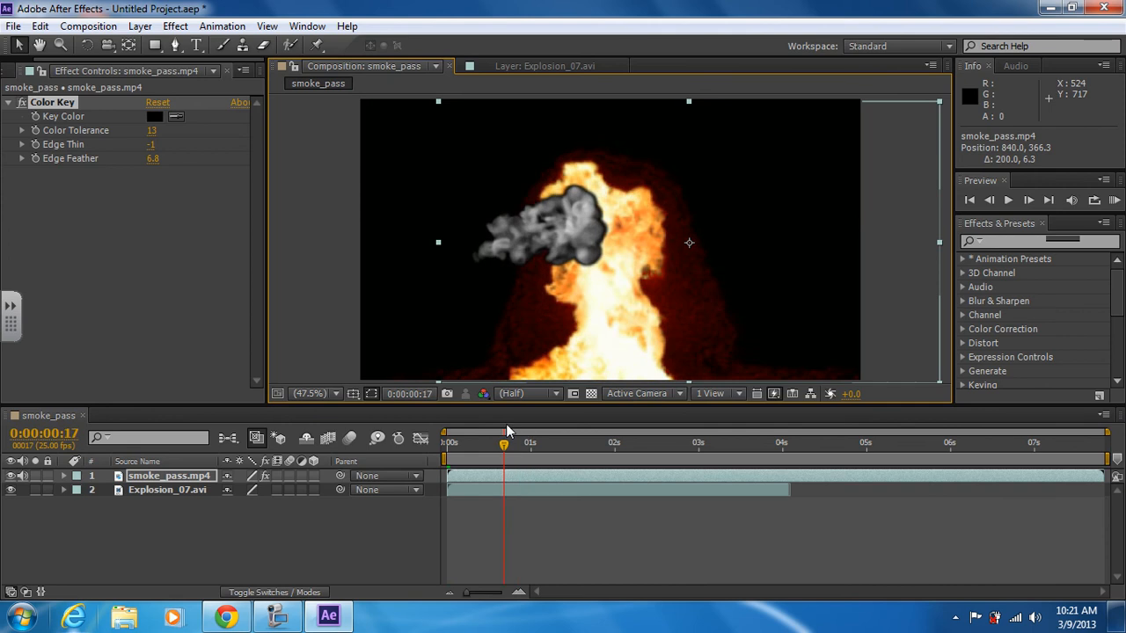
{"action": "left_click_drag", "start_coordinate": [438, 245], "coordinate": [364, 252]}
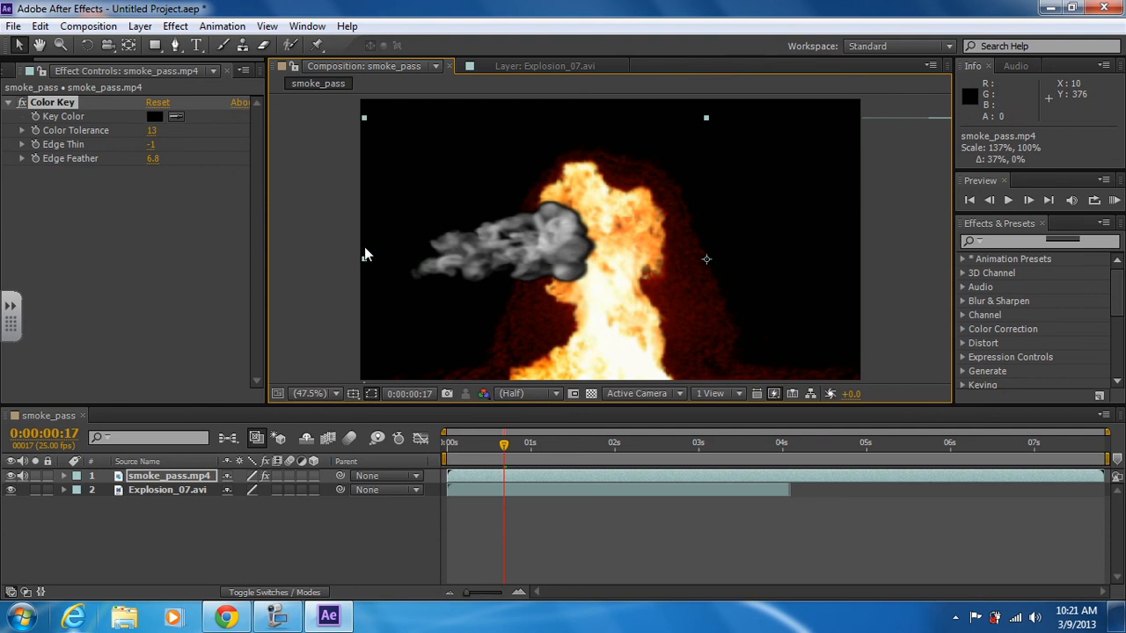
{"action": "left_click_drag", "start_coordinate": [501, 449], "coordinate": [476, 445]}
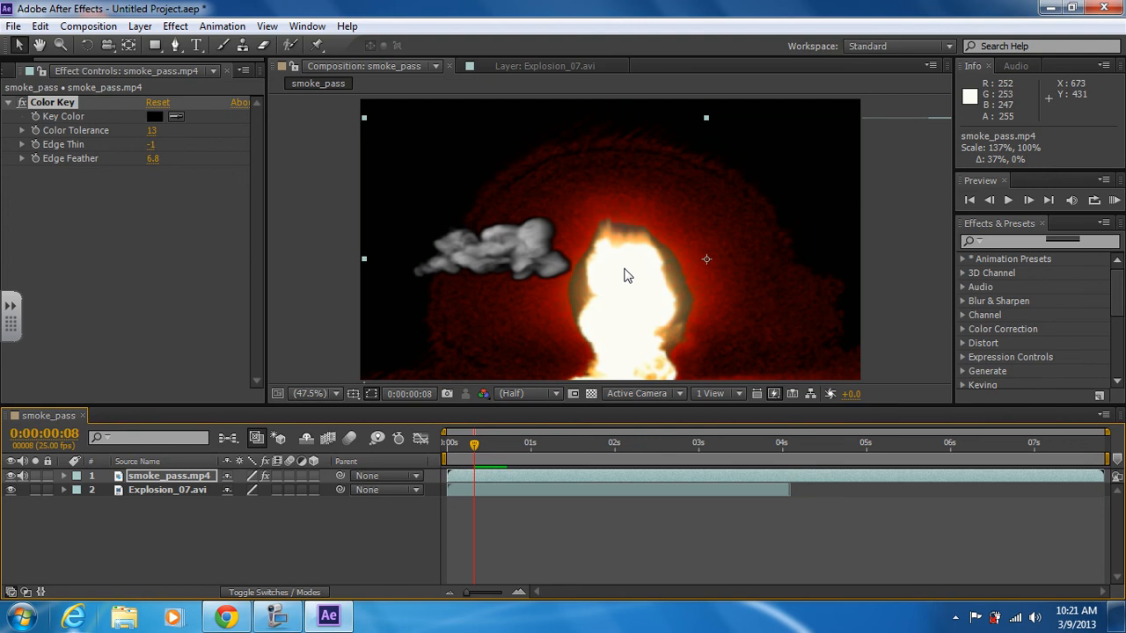
Step: Reposition the smoke_pass.mp4 layer over the black frame at 0:00:00:00 and stretch it to 195% horizontally, keeping 100% vertically
{"action": "left_click_drag", "start_coordinate": [476, 445], "coordinate": [451, 444]}
{"action": "left_click_drag", "start_coordinate": [475, 256], "coordinate": [598, 252]}
{"action": "left_click_drag", "start_coordinate": [510, 249], "coordinate": [365, 221]}
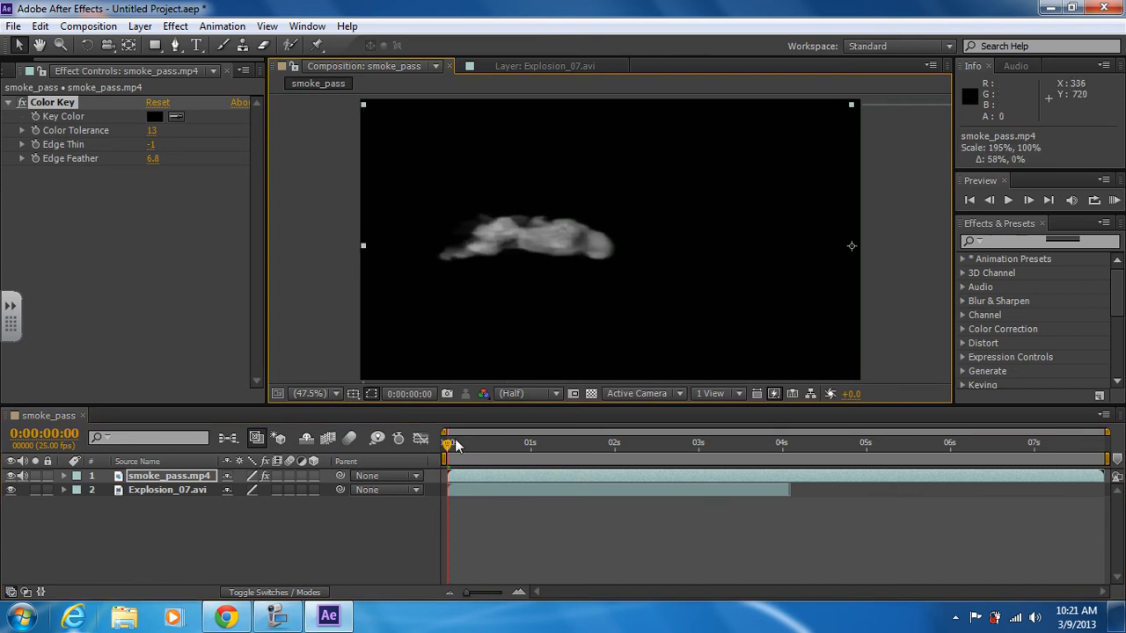
Step: Delay the Explosion_07.avi layer to start at 0:00:00:12 and fit the smoke_pass.mp4 layer to the composition
{"action": "left_click_drag", "start_coordinate": [448, 445], "coordinate": [423, 425]}
{"action": "left_click_drag", "start_coordinate": [454, 490], "coordinate": [460, 491]}
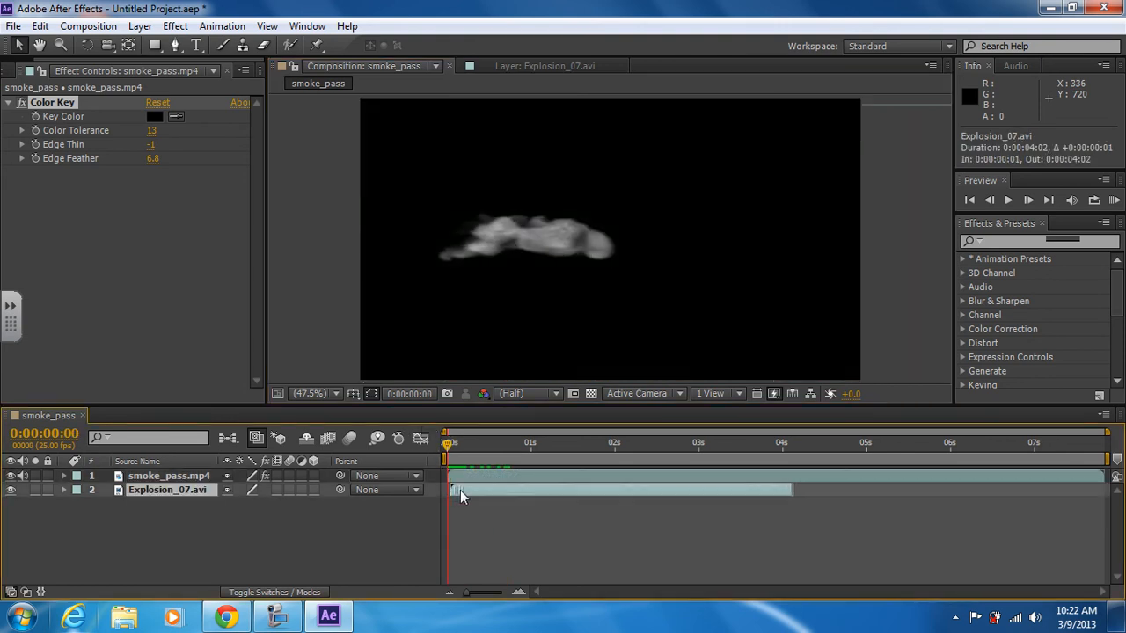
{"action": "left_click", "coordinate": [437, 200]}
{"action": "right_click", "coordinate": [437, 200]}
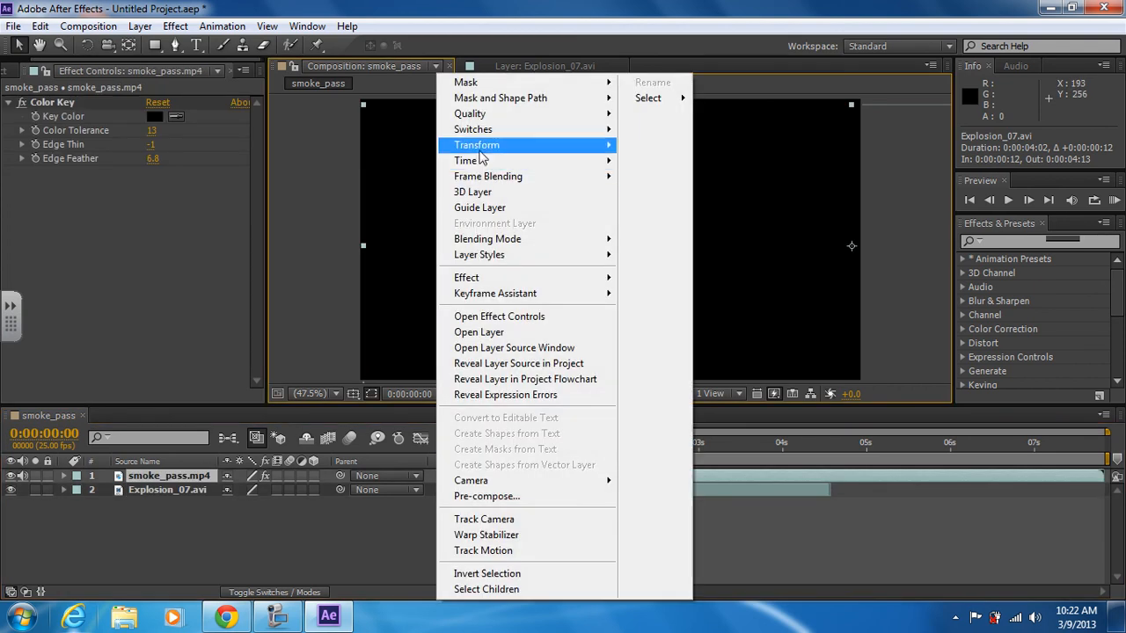
{"action": "mouse_move", "coordinate": [475, 145]}
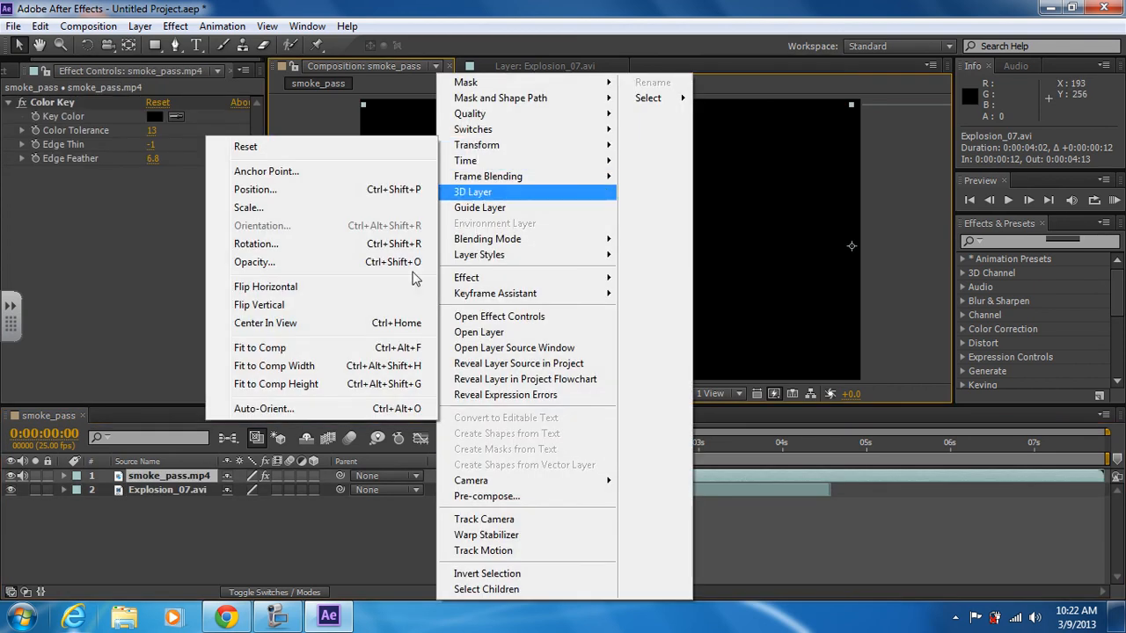
{"action": "left_click", "coordinate": [335, 346]}
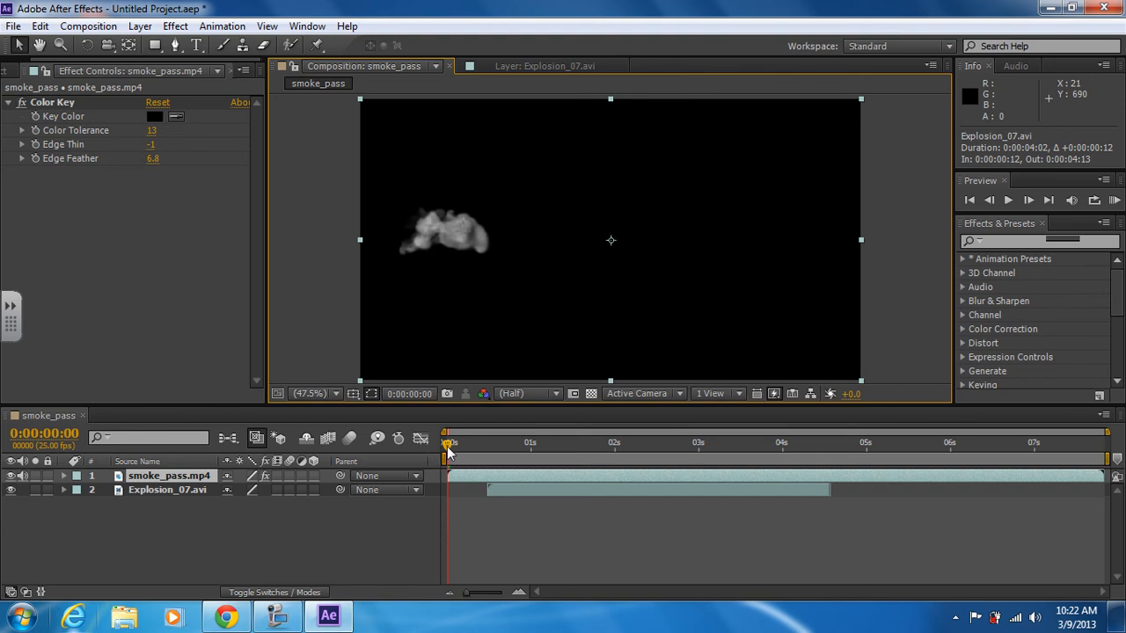
Step: Shift the Explosion_07.avi layer to start at 0:00:03:00 and reposition it to about 623, 356 while viewing 0:00:03:13
{"action": "mouse_move", "coordinate": [447, 450]}
{"action": "left_mouse_down"}
{"action": "mouse_move", "coordinate": [524, 442]}
{"action": "mouse_move", "coordinate": [447, 445]}
{"action": "left_mouse_up"}
{"action": "left_click_drag", "start_coordinate": [502, 494], "coordinate": [589, 471]}
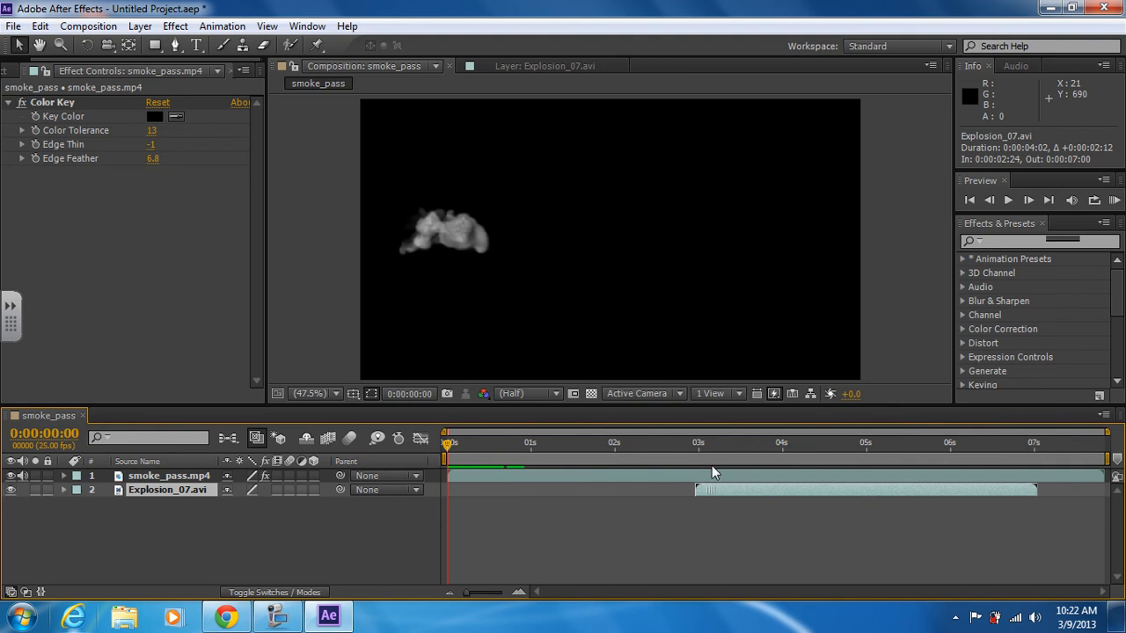
{"action": "left_click_drag", "start_coordinate": [711, 465], "coordinate": [702, 465]}
{"action": "left_click_drag", "start_coordinate": [448, 451], "coordinate": [742, 405]}
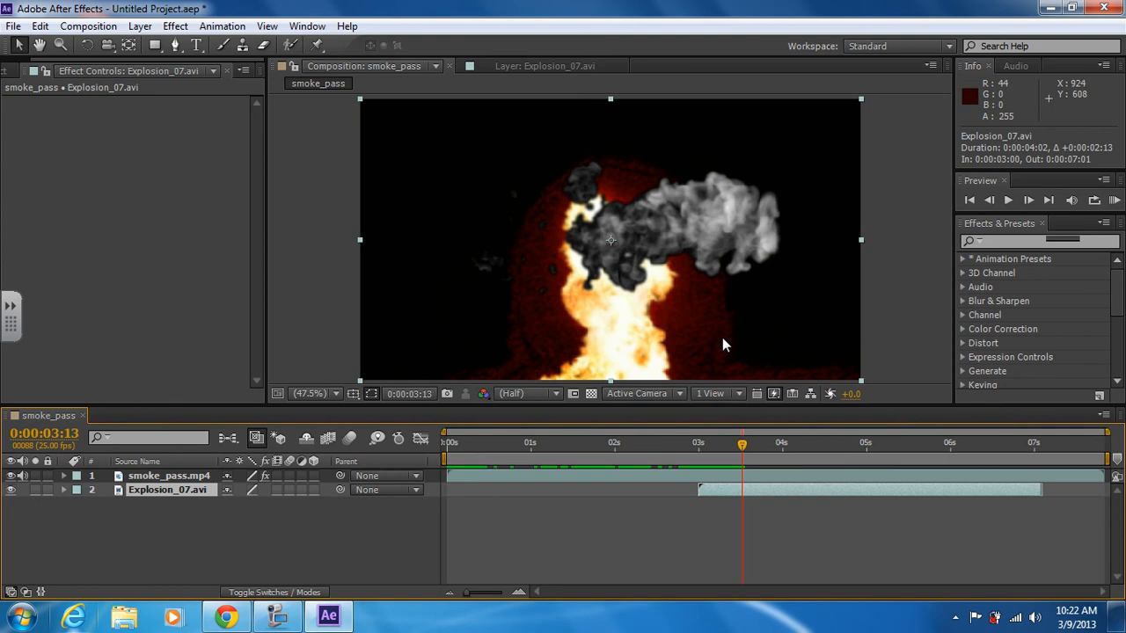
{"action": "mouse_move", "coordinate": [722, 338]}
{"action": "left_mouse_down"}
{"action": "mouse_move", "coordinate": [704, 284]}
{"action": "mouse_move", "coordinate": [714, 277]}
{"action": "mouse_move", "coordinate": [718, 343]}
{"action": "left_mouse_up"}
{"action": "left_click_drag", "start_coordinate": [712, 242], "coordinate": [709, 238]}
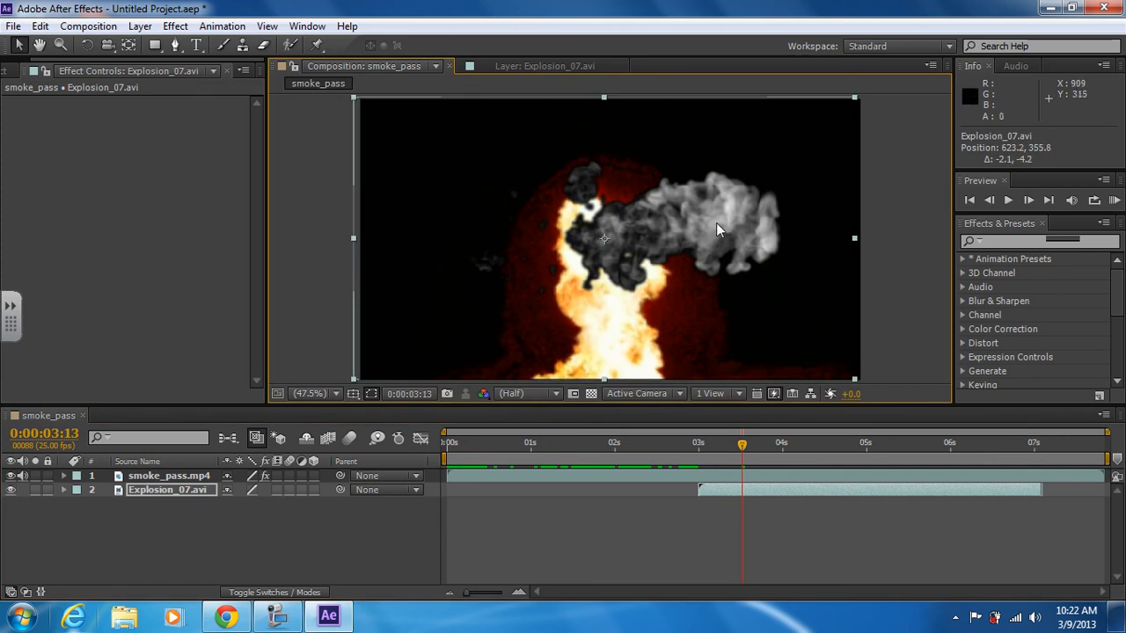
Step: Lower the smoke_pass.mp4 layer to position 640, 530.5, check its motion before the explosion, and return to 0:00:00:00
{"action": "left_click", "coordinate": [171, 475]}
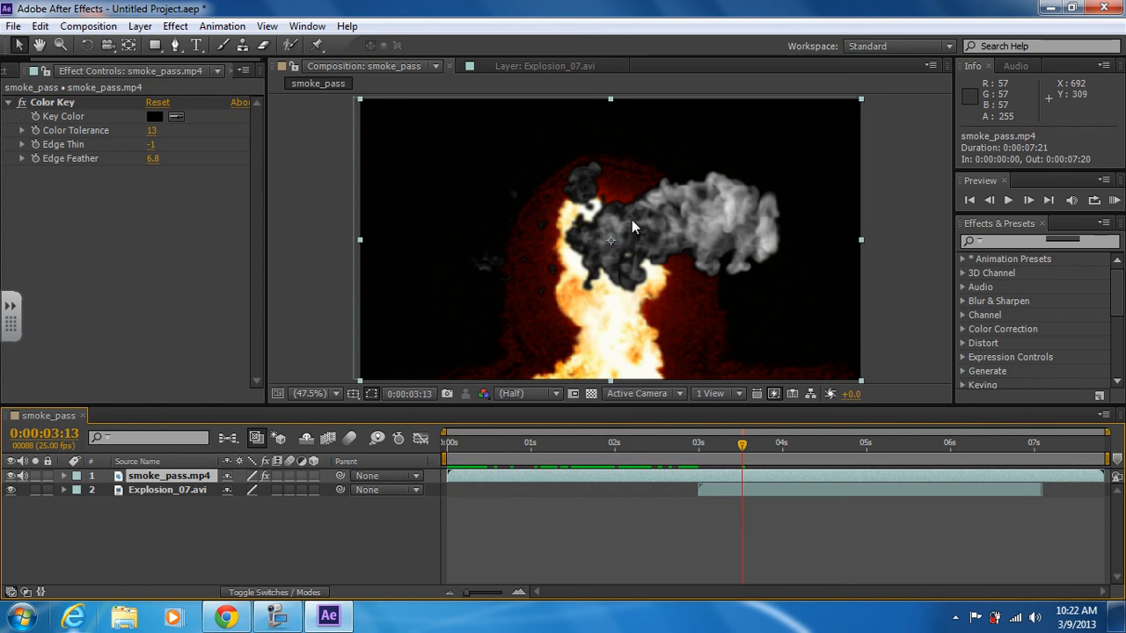
{"action": "left_click_drag", "start_coordinate": [631, 219], "coordinate": [585, 292]}
{"action": "left_click_drag", "start_coordinate": [743, 451], "coordinate": [660, 388]}
{"action": "left_click_drag", "start_coordinate": [600, 287], "coordinate": [645, 281]}
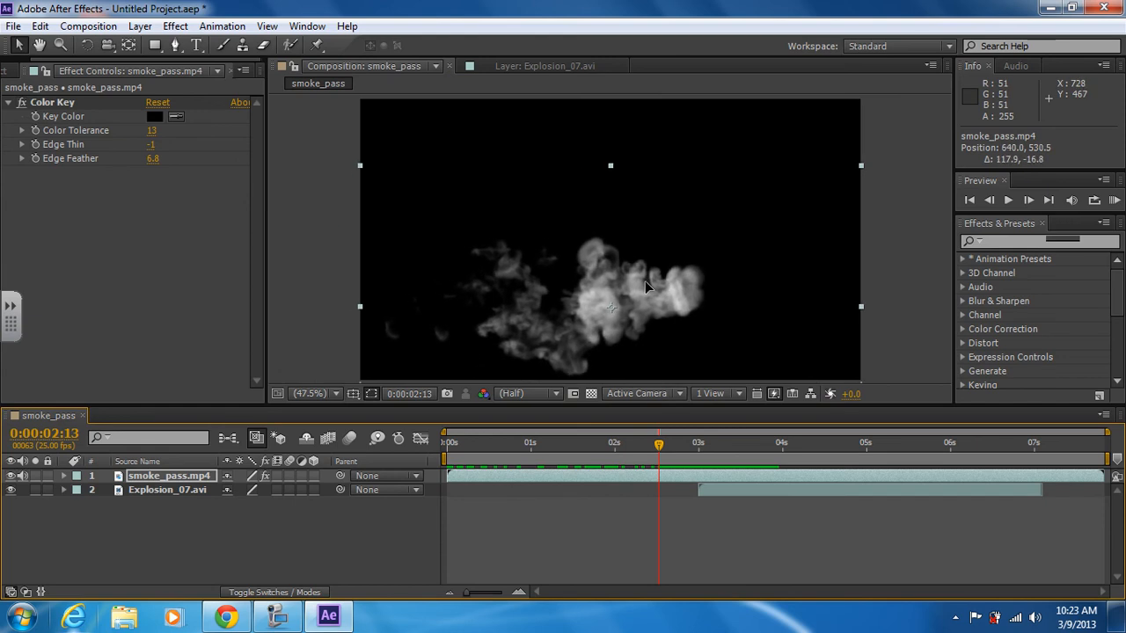
{"action": "left_click_drag", "start_coordinate": [636, 442], "coordinate": [477, 440]}
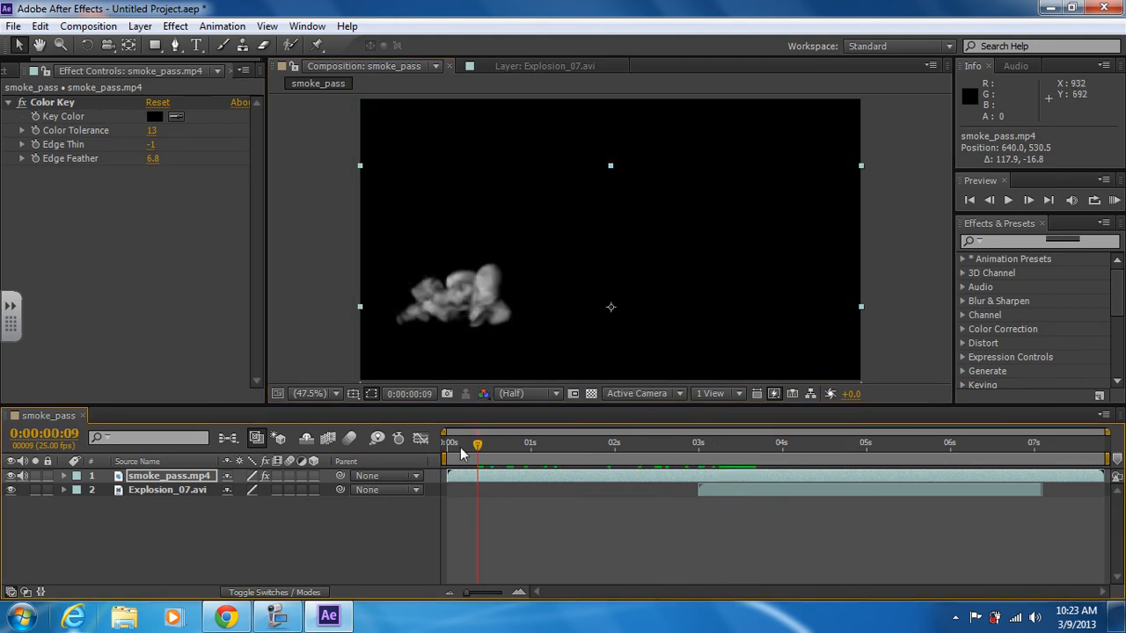
{"action": "left_click_drag", "start_coordinate": [480, 453], "coordinate": [395, 449]}
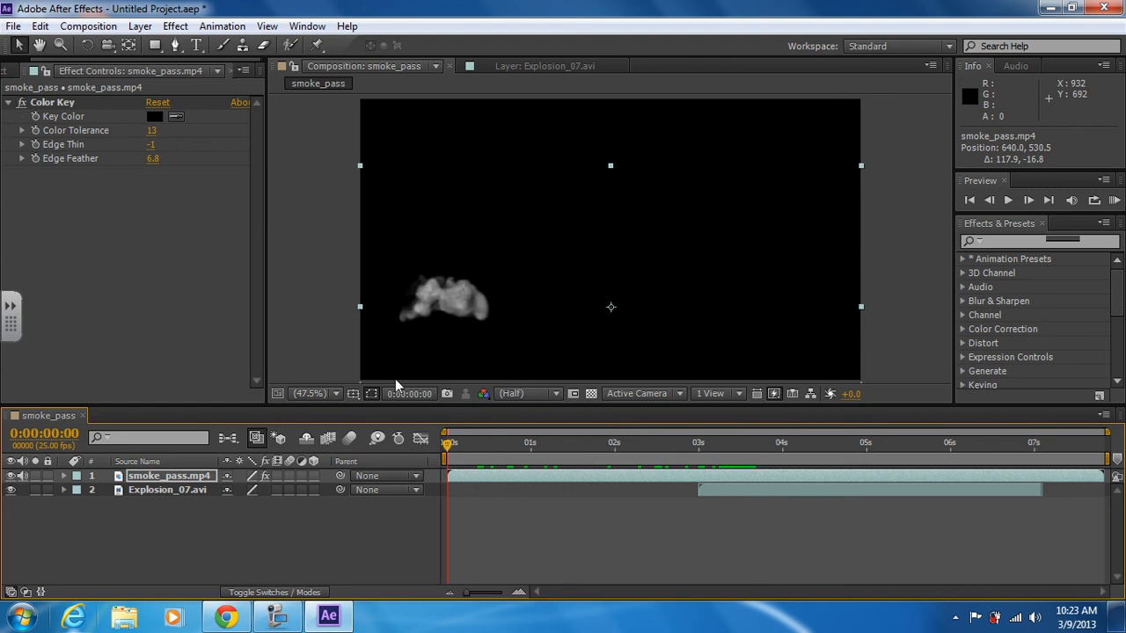
Step: Add a text box across the middle of the frame reading "Gamertu" in the Algerian font at 152 px
{"action": "left_click", "coordinate": [196, 45]}
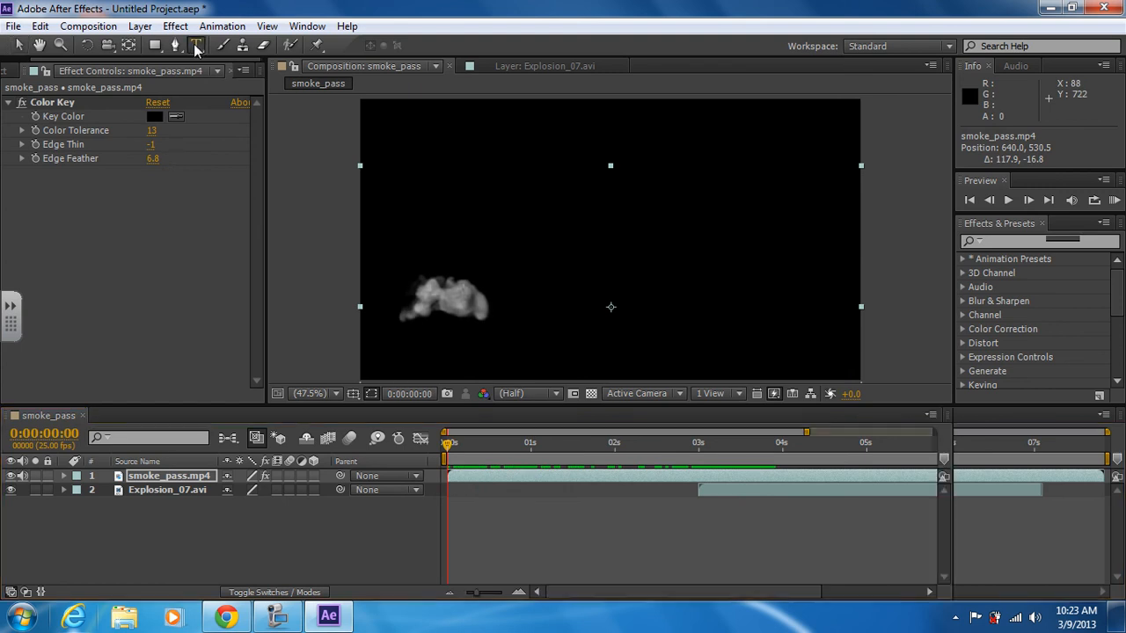
{"action": "left_click_drag", "start_coordinate": [423, 220], "coordinate": [765, 303]}
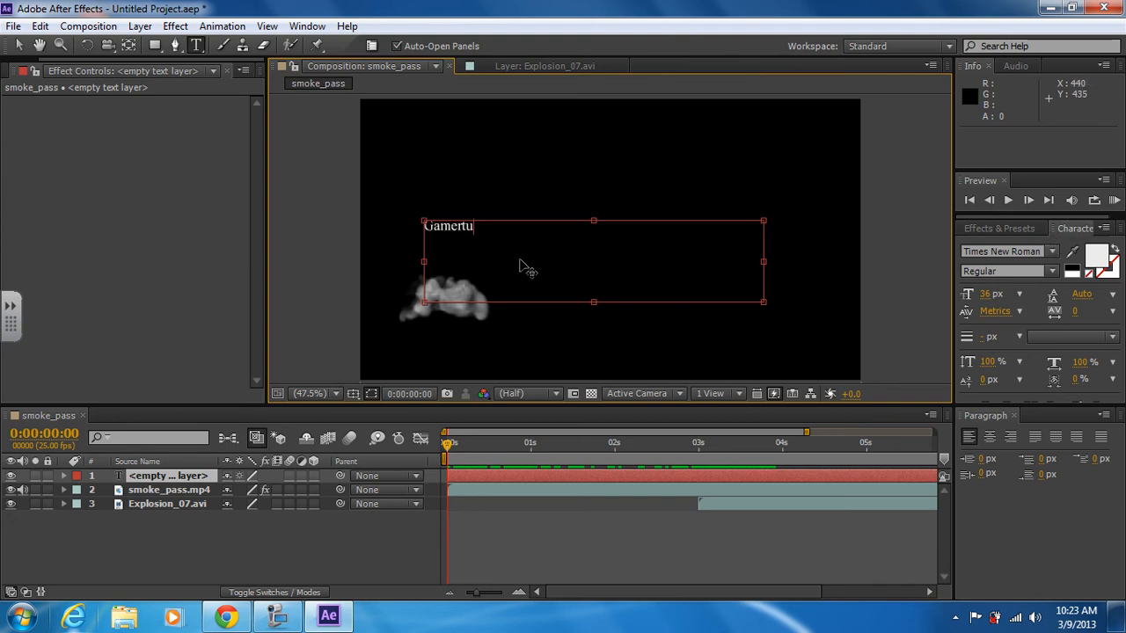
{"action": "key", "text": "ctrl+a"}
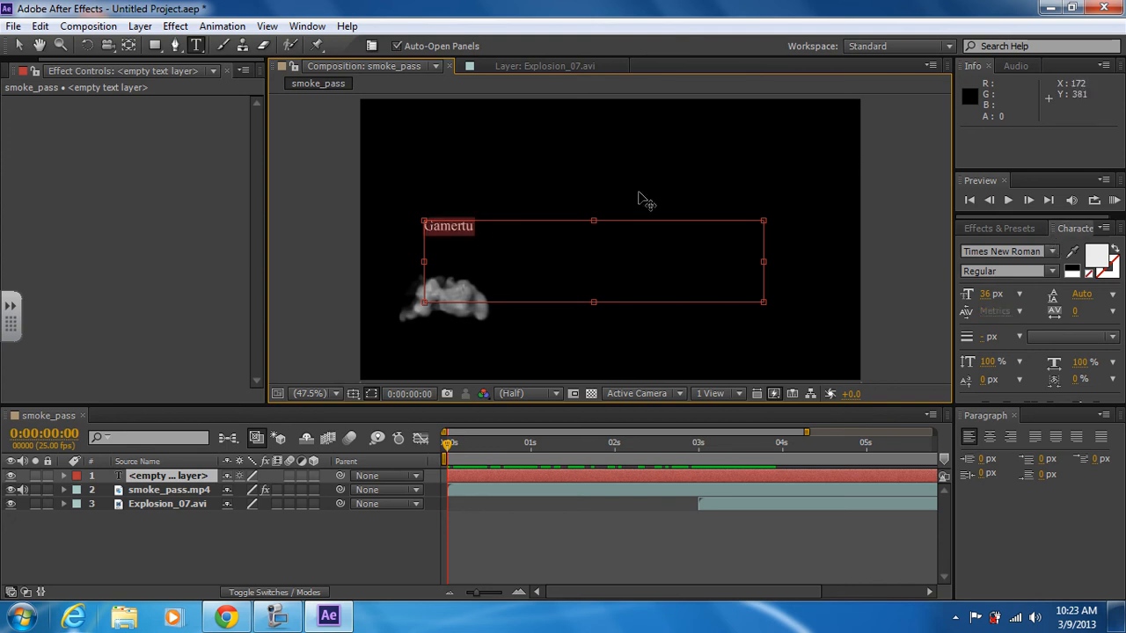
{"action": "left_click", "coordinate": [1054, 252]}
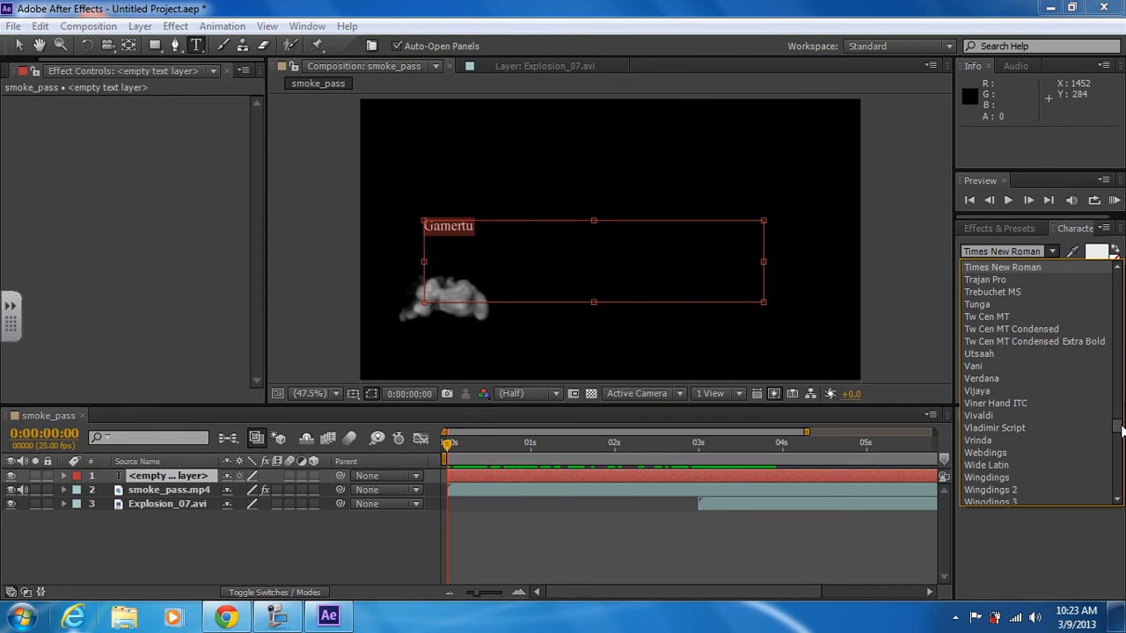
{"action": "left_click_drag", "start_coordinate": [1122, 429], "coordinate": [1115, 278]}
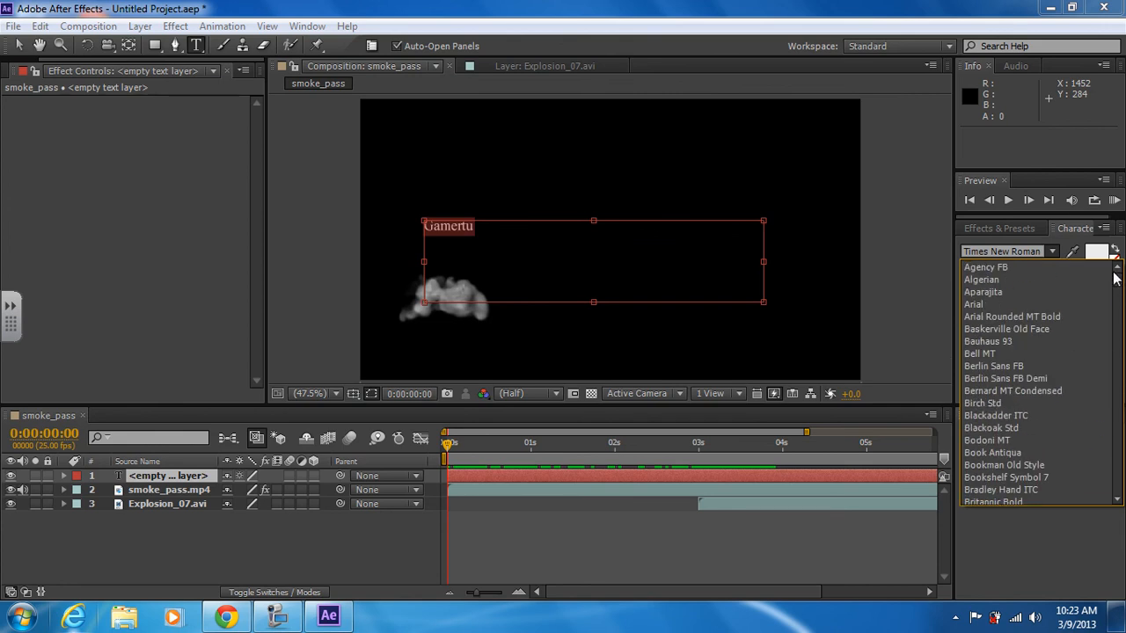
{"action": "left_click", "coordinate": [1012, 277]}
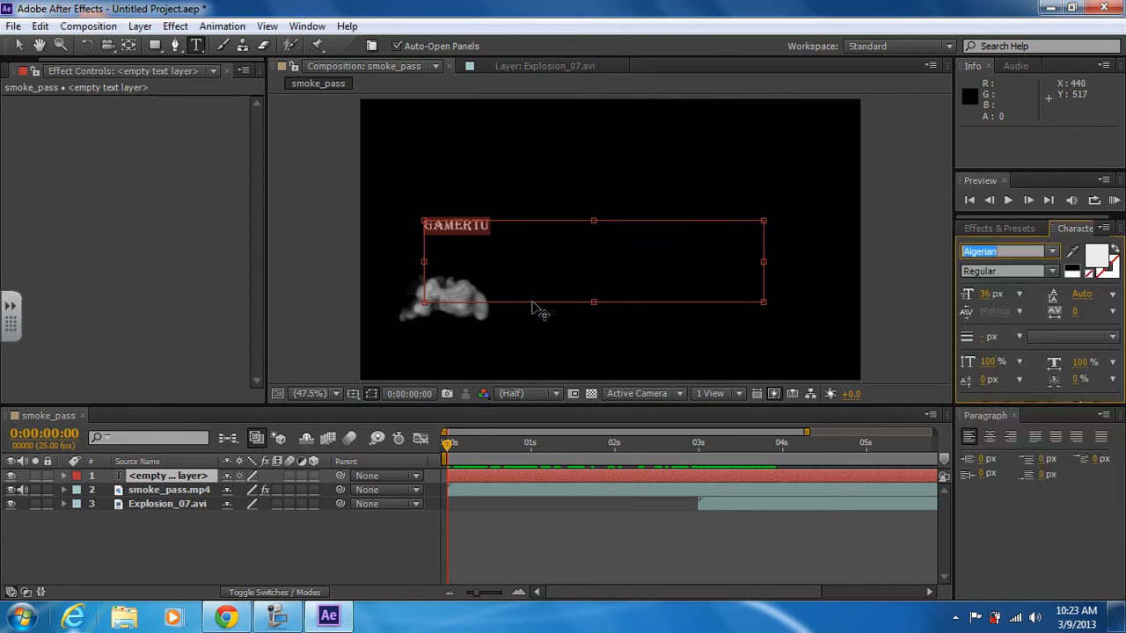
{"action": "left_click_drag", "start_coordinate": [987, 299], "coordinate": [1073, 292]}
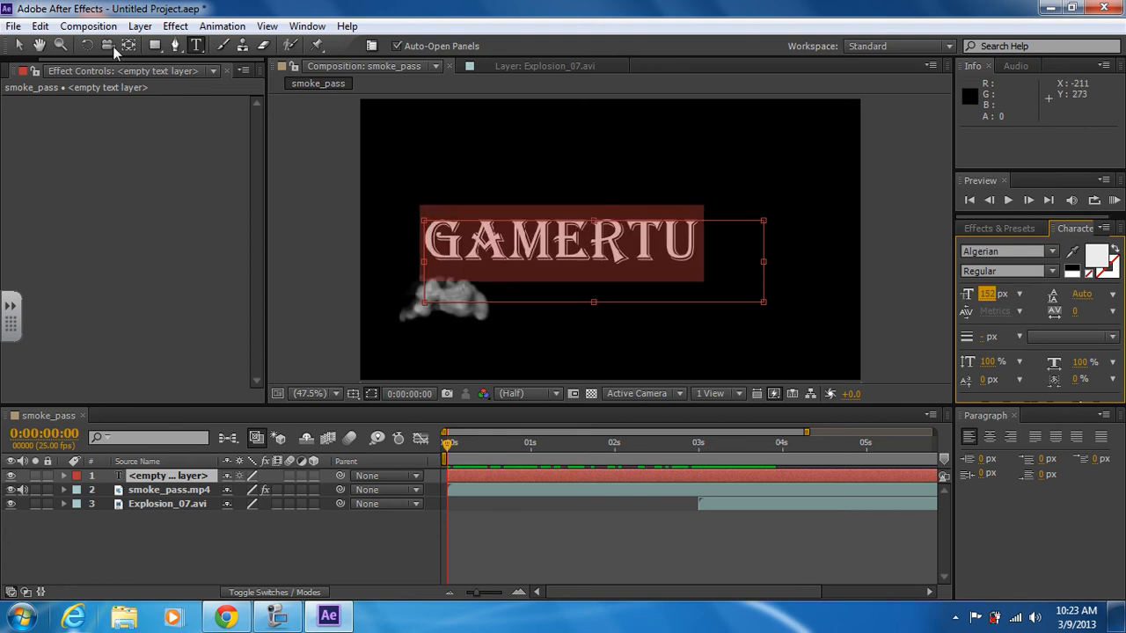
{"action": "left_click", "coordinate": [18, 45]}
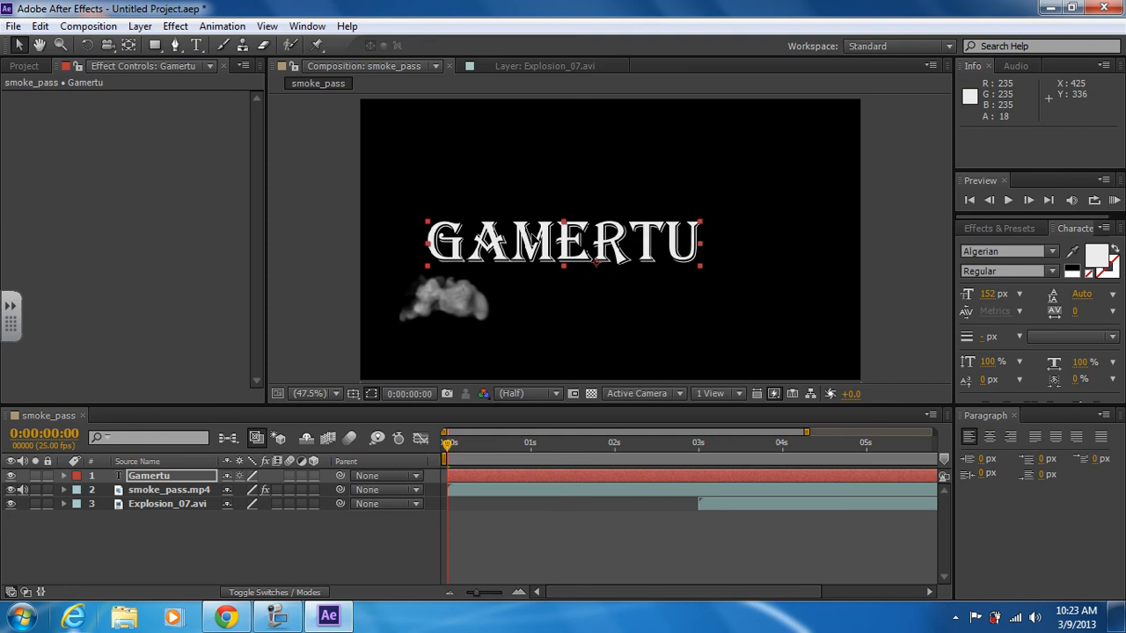
Step: Move the Gamertu text onto the smoke's path at about 688, 570, set its font size to 124 px, and return to 0:00:00:00
{"action": "left_click_drag", "start_coordinate": [527, 230], "coordinate": [560, 285]}
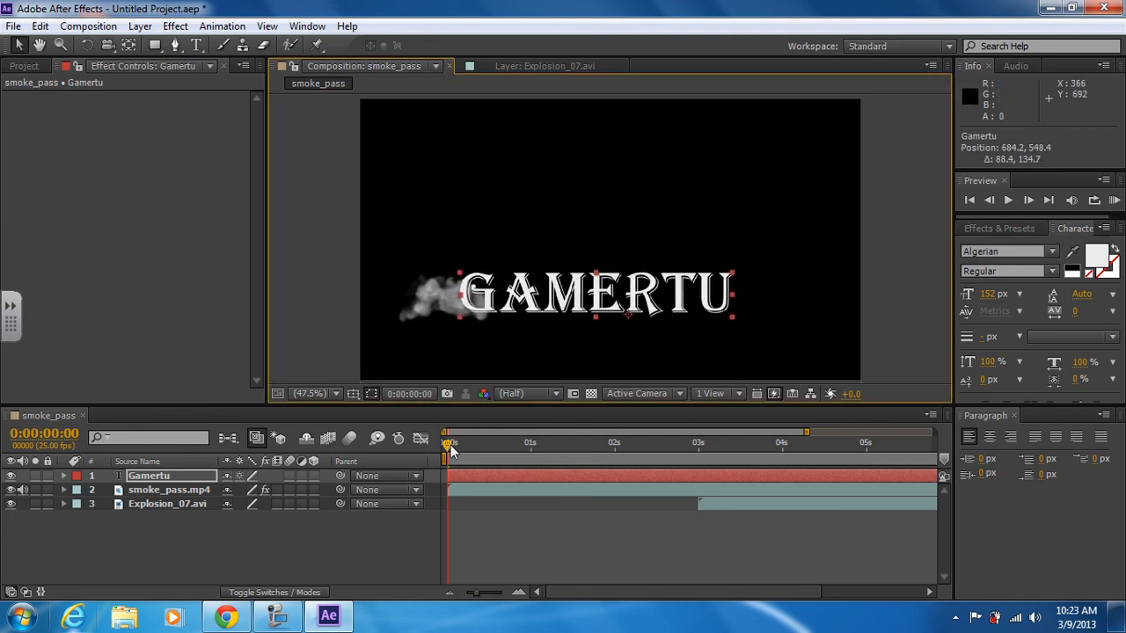
{"action": "left_click_drag", "start_coordinate": [450, 445], "coordinate": [622, 437]}
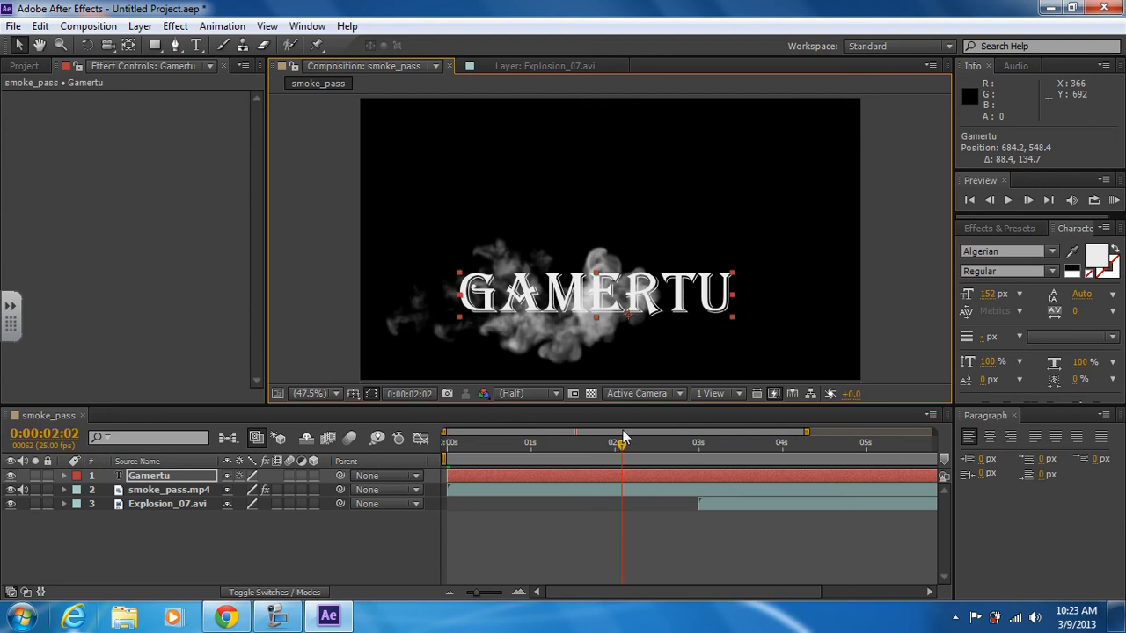
{"action": "left_click_drag", "start_coordinate": [989, 292], "coordinate": [968, 293]}
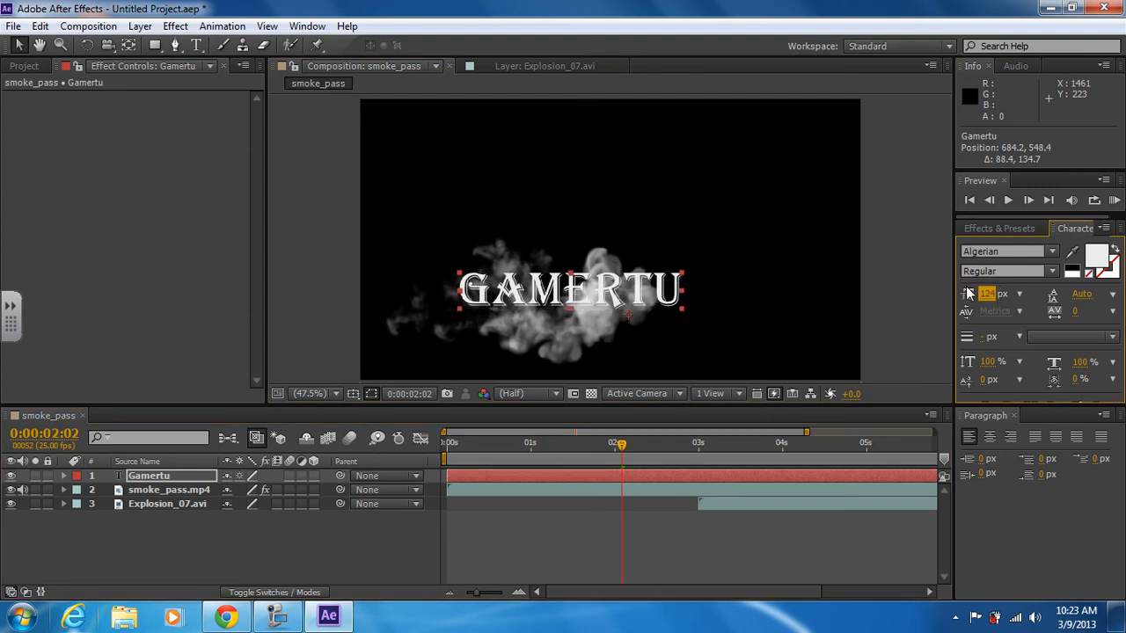
{"action": "left_click_drag", "start_coordinate": [621, 449], "coordinate": [471, 440]}
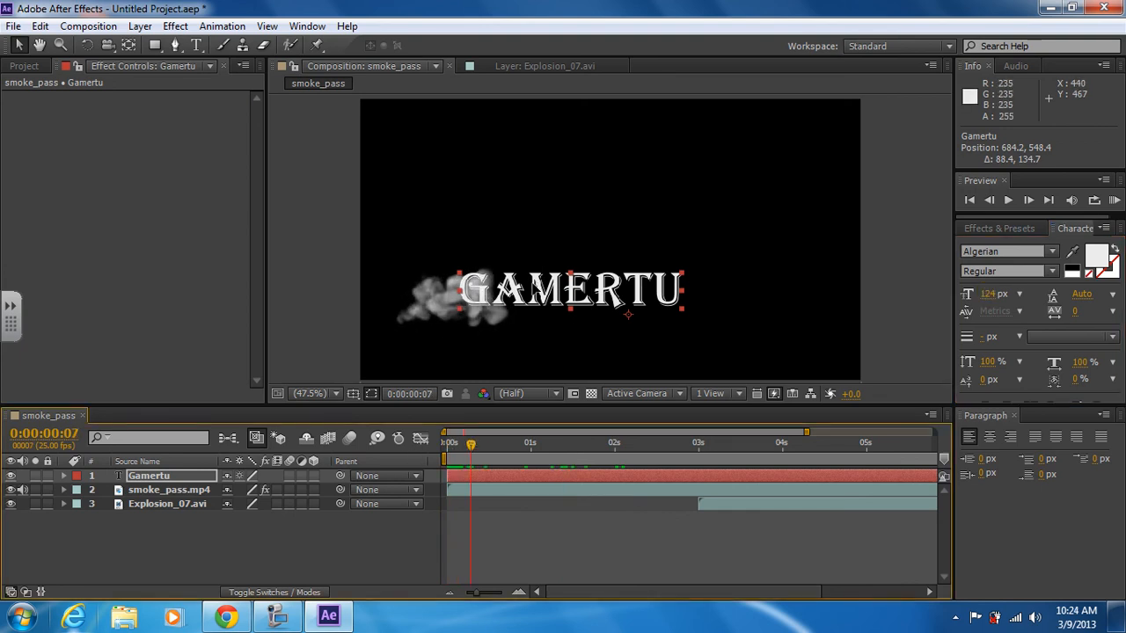
{"action": "left_click_drag", "start_coordinate": [536, 292], "coordinate": [537, 298]}
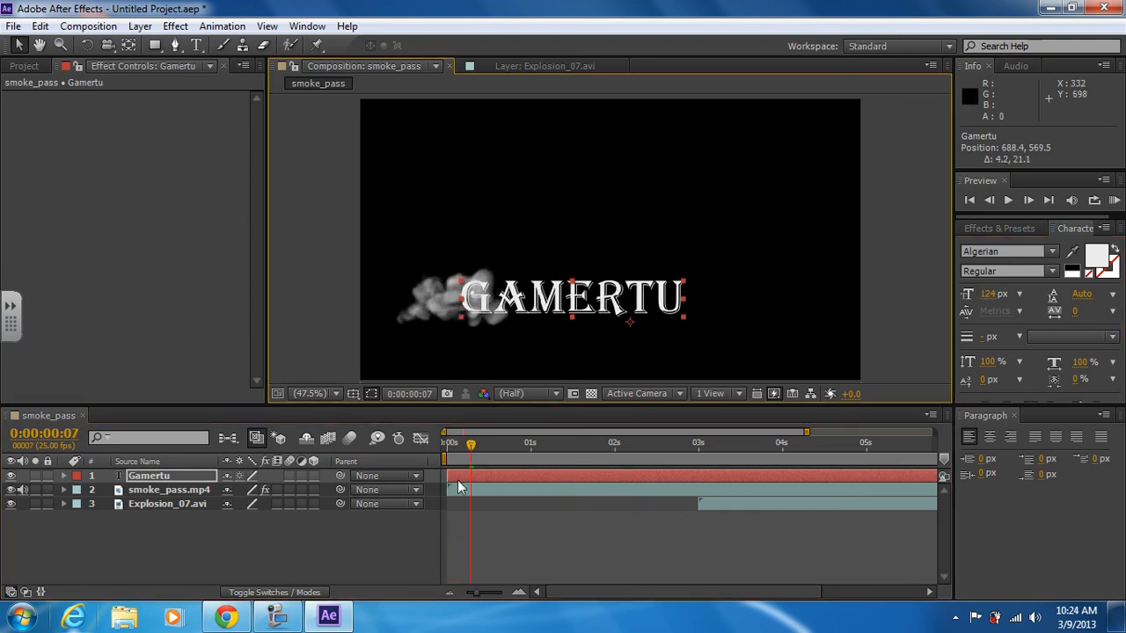
{"action": "left_click_drag", "start_coordinate": [473, 445], "coordinate": [445, 449]}
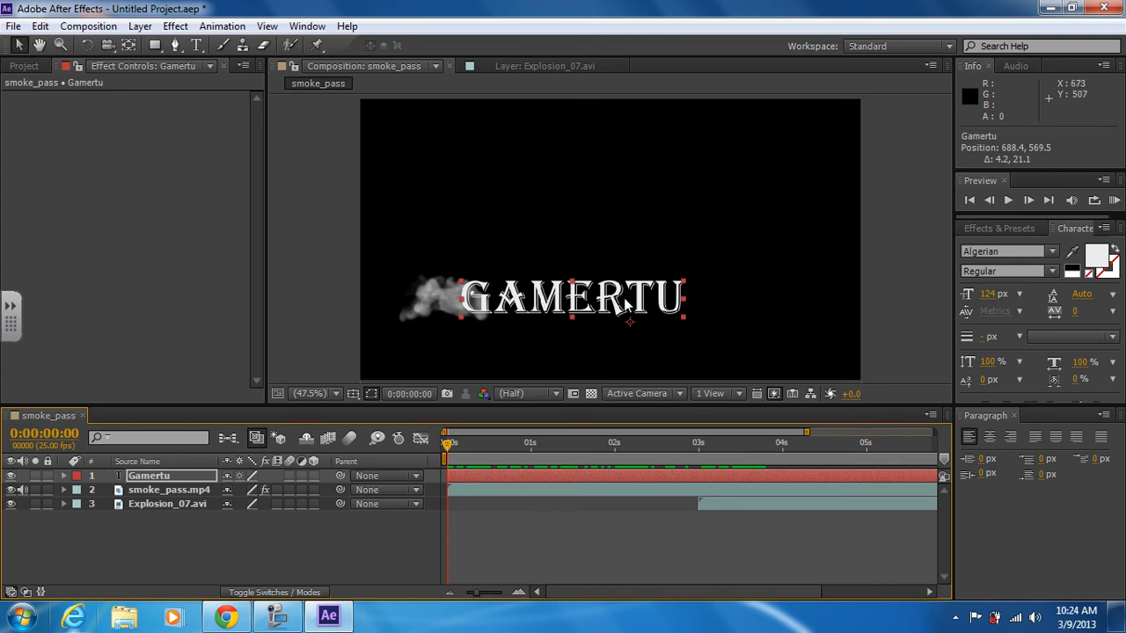
Step: Search the effects for "linear wipe" and select the Linear Wipe transition
{"action": "left_click", "coordinate": [977, 229]}
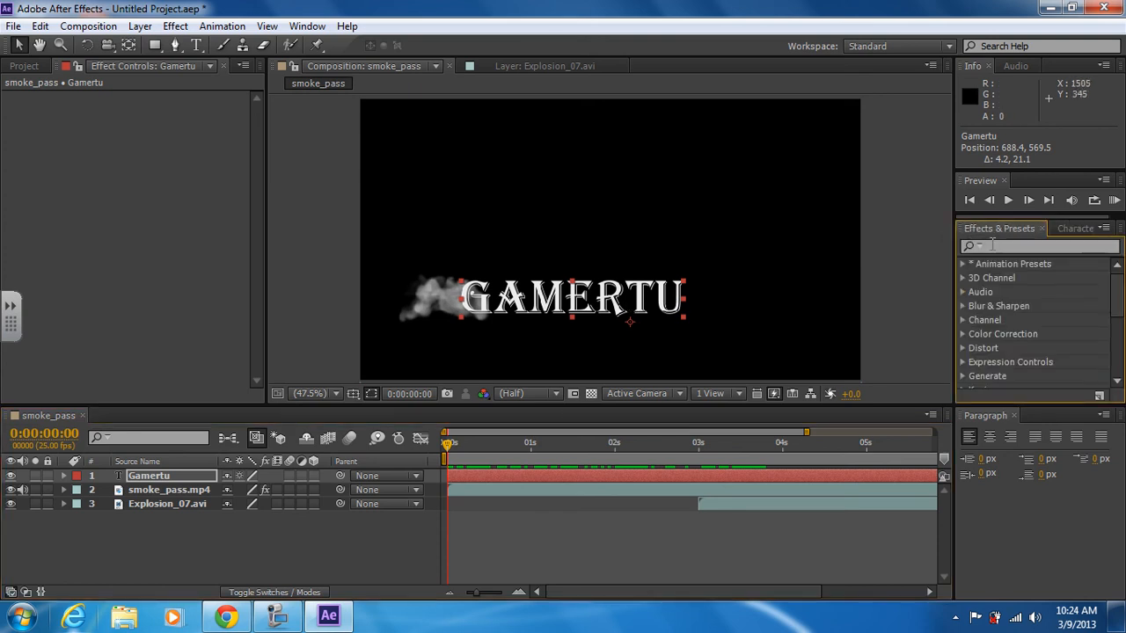
{"action": "right_click", "coordinate": [993, 245]}
{"action": "left_click", "coordinate": [1004, 247]}
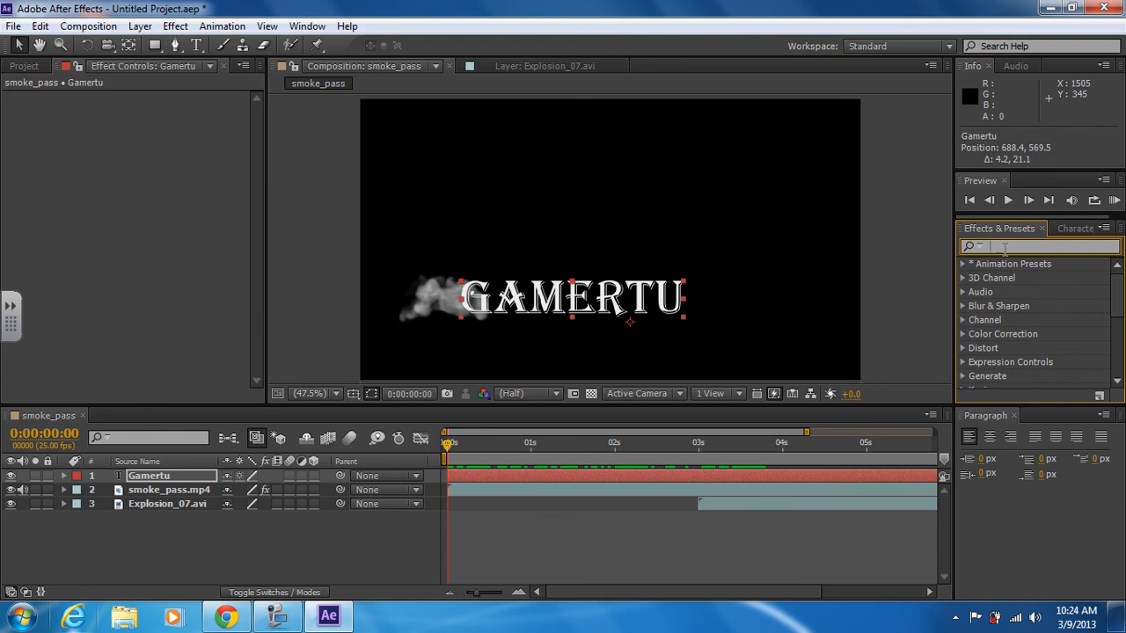
{"action": "type", "text": "linear"}
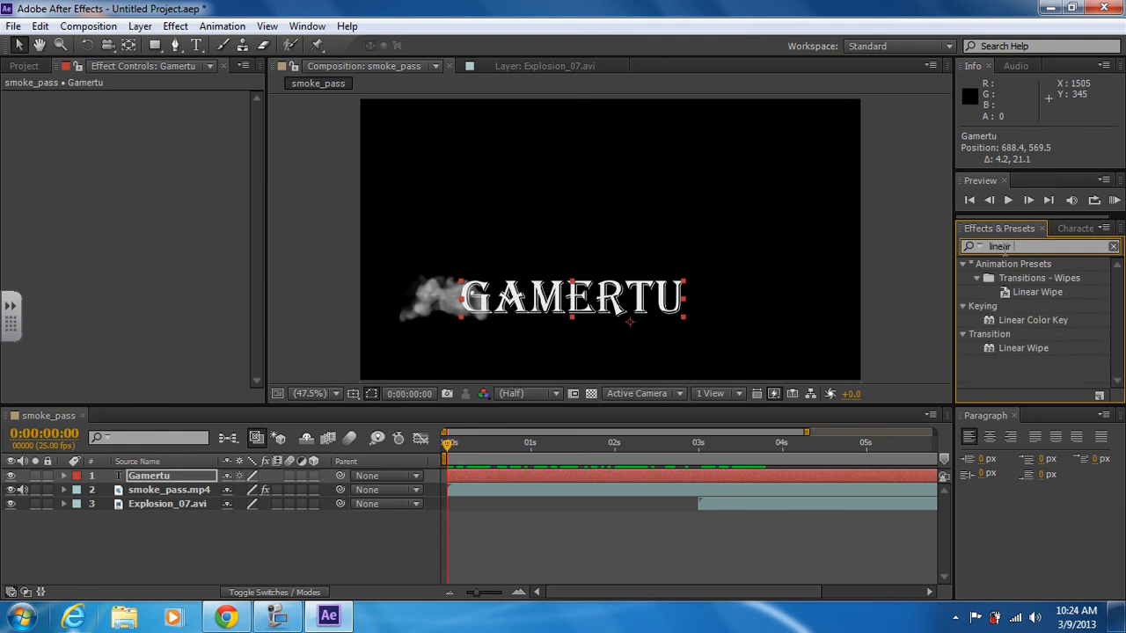
{"action": "type", "text": " wipe"}
{"action": "left_click", "coordinate": [1033, 320]}
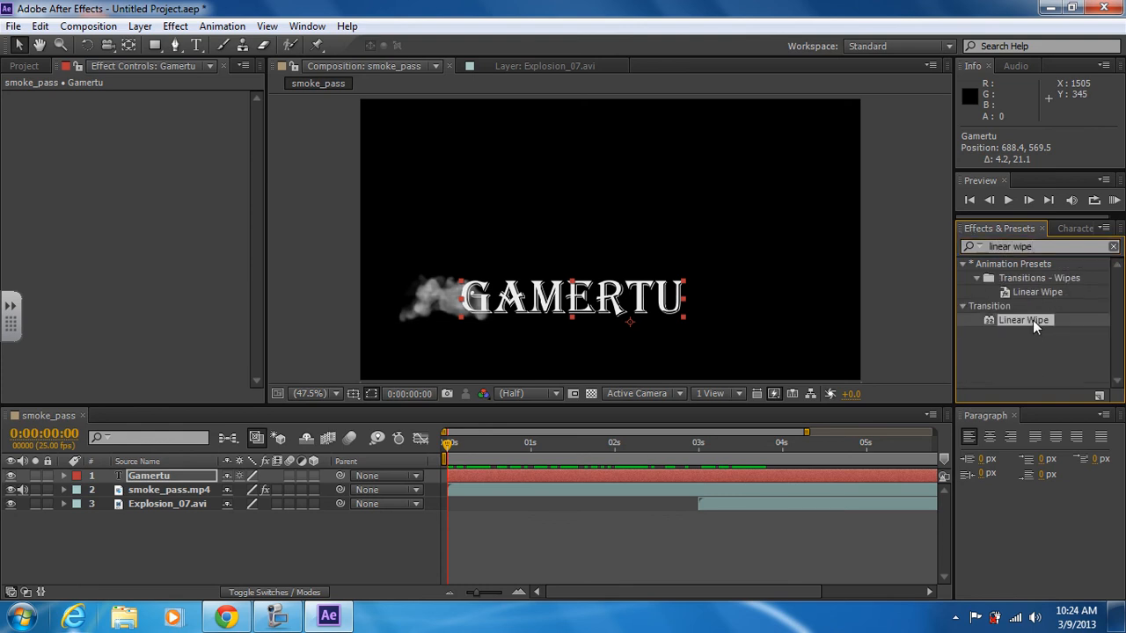
Step: Apply the Linear Wipe transition to the smoke_pass.mp4 layer
{"action": "left_click_drag", "start_coordinate": [1033, 320], "coordinate": [693, 353]}
{"action": "left_click_drag", "start_coordinate": [549, 388], "coordinate": [205, 491]}
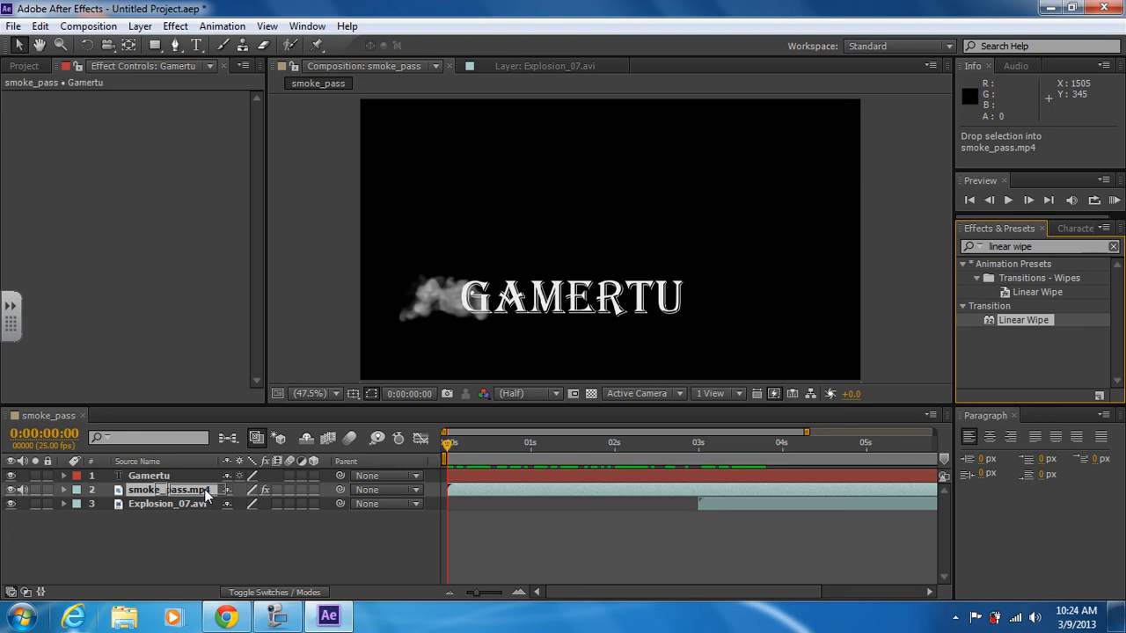
{"action": "key", "text": "Return"}
{"action": "left_click", "coordinate": [203, 489]}
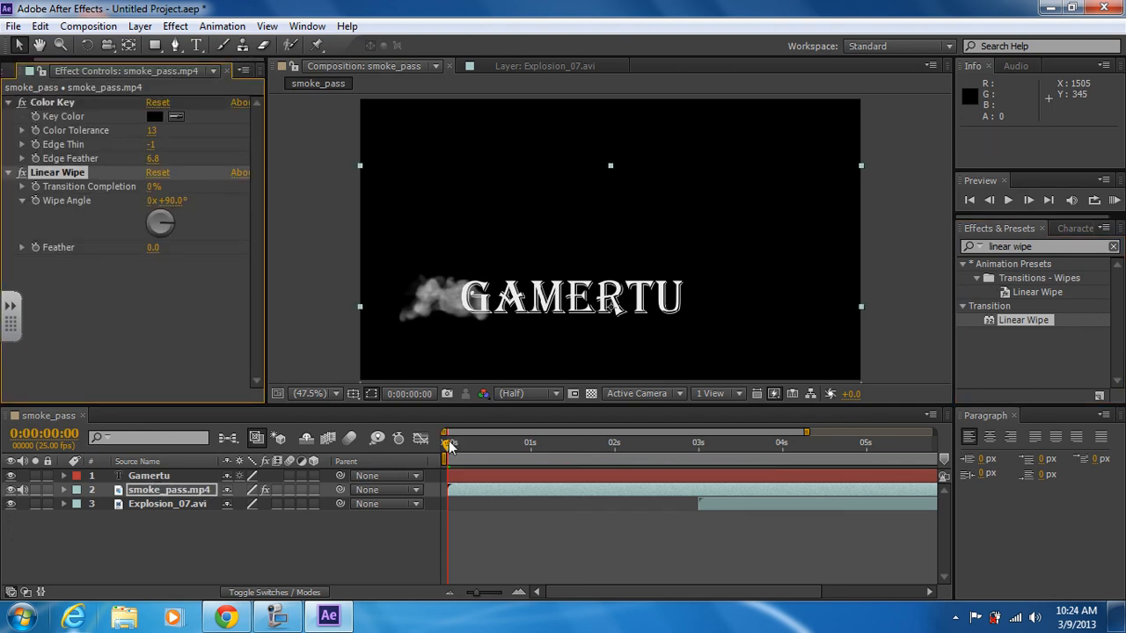
Step: Turn on keyframing for Linear Wipe's Transition Completion at 0:00:00:00, and delete the Linear Wipe from the smoke layer
{"action": "mouse_move", "coordinate": [449, 445]}
{"action": "left_mouse_down"}
{"action": "mouse_move", "coordinate": [540, 445]}
{"action": "mouse_move", "coordinate": [436, 438]}
{"action": "left_mouse_up"}
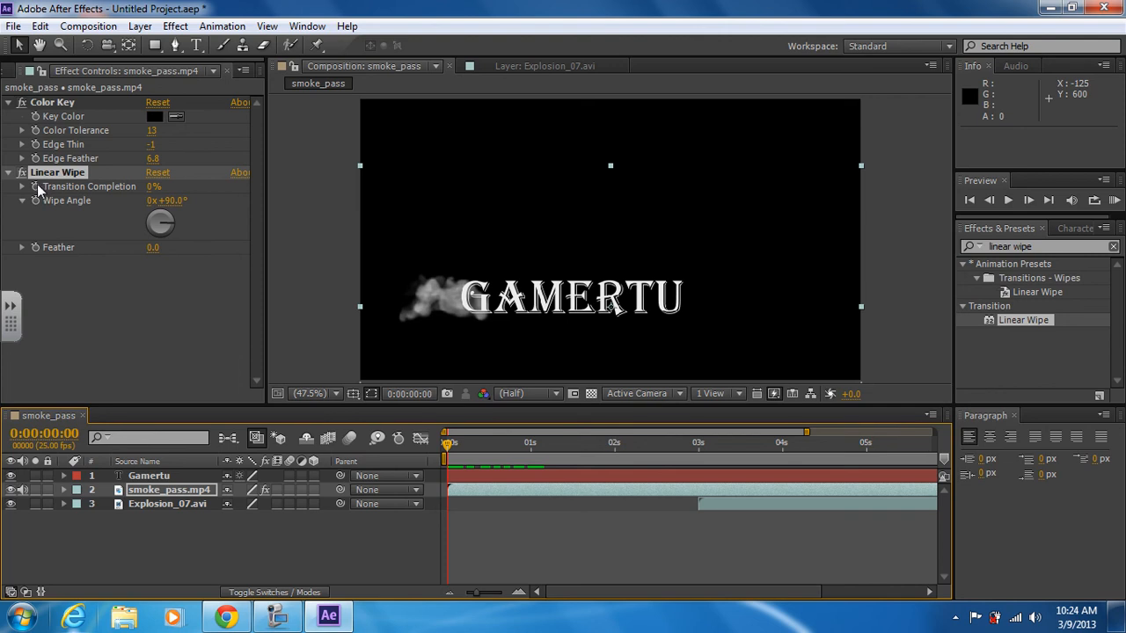
{"action": "left_click", "coordinate": [37, 187]}
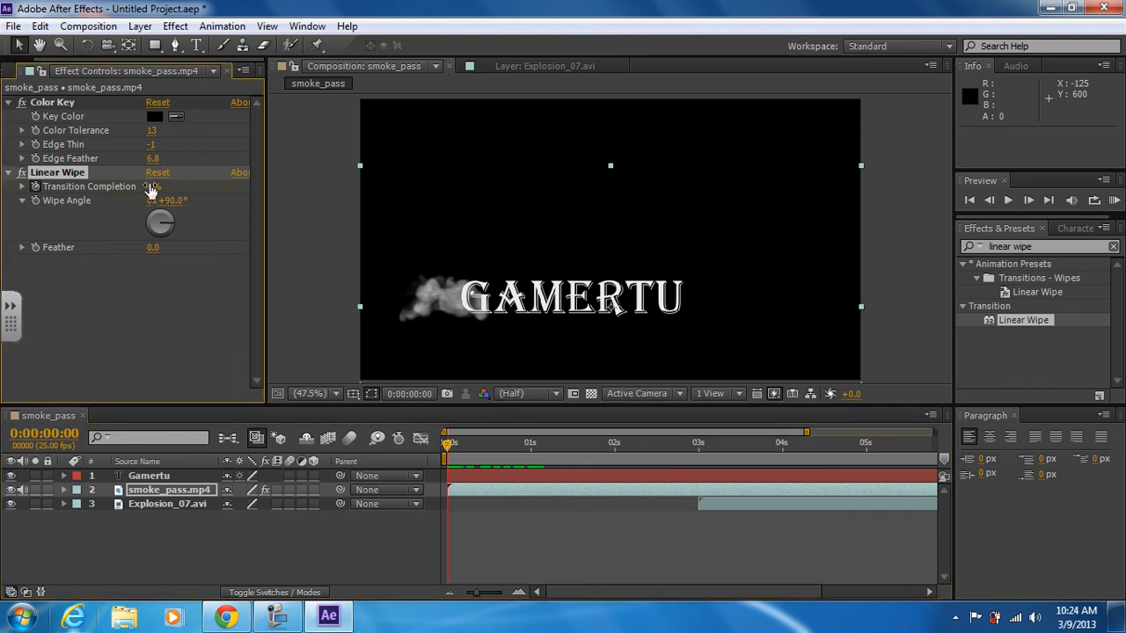
{"action": "mouse_move", "coordinate": [151, 187]}
{"action": "left_mouse_down"}
{"action": "mouse_move", "coordinate": [186, 183]}
{"action": "mouse_move", "coordinate": [143, 180]}
{"action": "left_mouse_up"}
{"action": "key", "text": "Delete"}
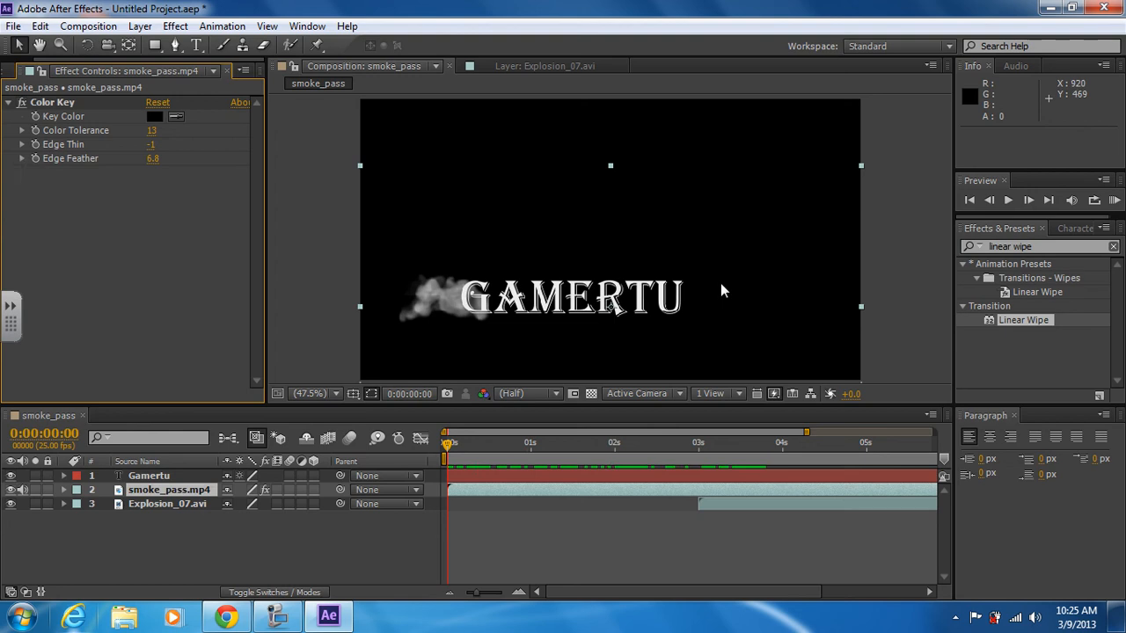
Step: Apply the Linear Wipe transition to the Gamertu text layer and set its Wipe Angle to -90°
{"action": "left_click_drag", "start_coordinate": [1040, 321], "coordinate": [180, 471]}
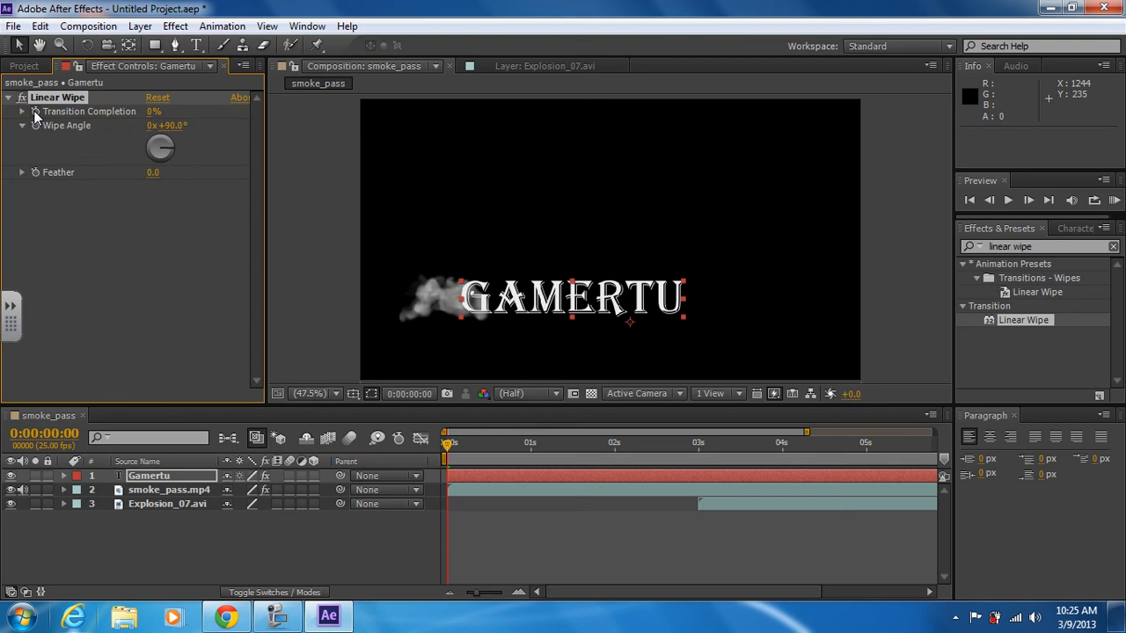
{"action": "left_click_drag", "start_coordinate": [155, 111], "coordinate": [127, 116]}
{"action": "left_click", "coordinate": [156, 127]}
{"action": "type", "text": "-90"}
{"action": "key", "text": "Return"}
Step: Keyframe the text's Linear Wipe Transition Completion at 100% at 0:00:00:00 and 0% at 0:00:03:04
{"action": "mouse_move", "coordinate": [151, 112]}
{"action": "left_mouse_down"}
{"action": "mouse_move", "coordinate": [201, 108]}
{"action": "mouse_move", "coordinate": [150, 104]}
{"action": "mouse_move", "coordinate": [198, 88]}
{"action": "mouse_move", "coordinate": [157, 75]}
{"action": "mouse_move", "coordinate": [134, 84]}
{"action": "mouse_move", "coordinate": [136, 106]}
{"action": "left_mouse_up"}
{"action": "left_click_drag", "start_coordinate": [450, 444], "coordinate": [413, 443]}
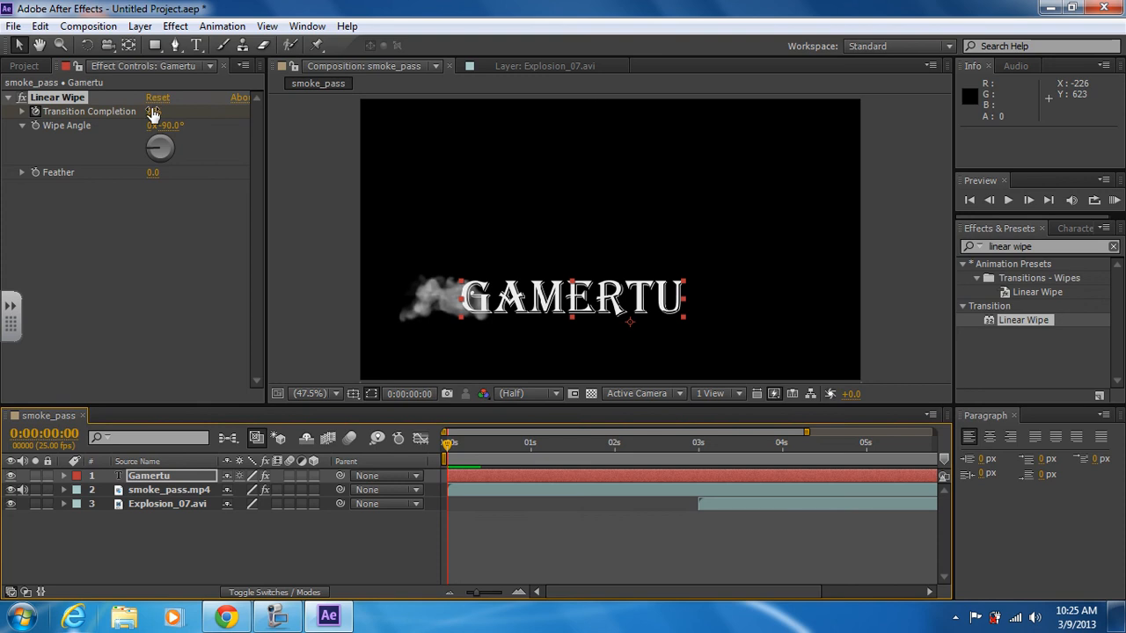
{"action": "left_click_drag", "start_coordinate": [153, 113], "coordinate": [236, 107]}
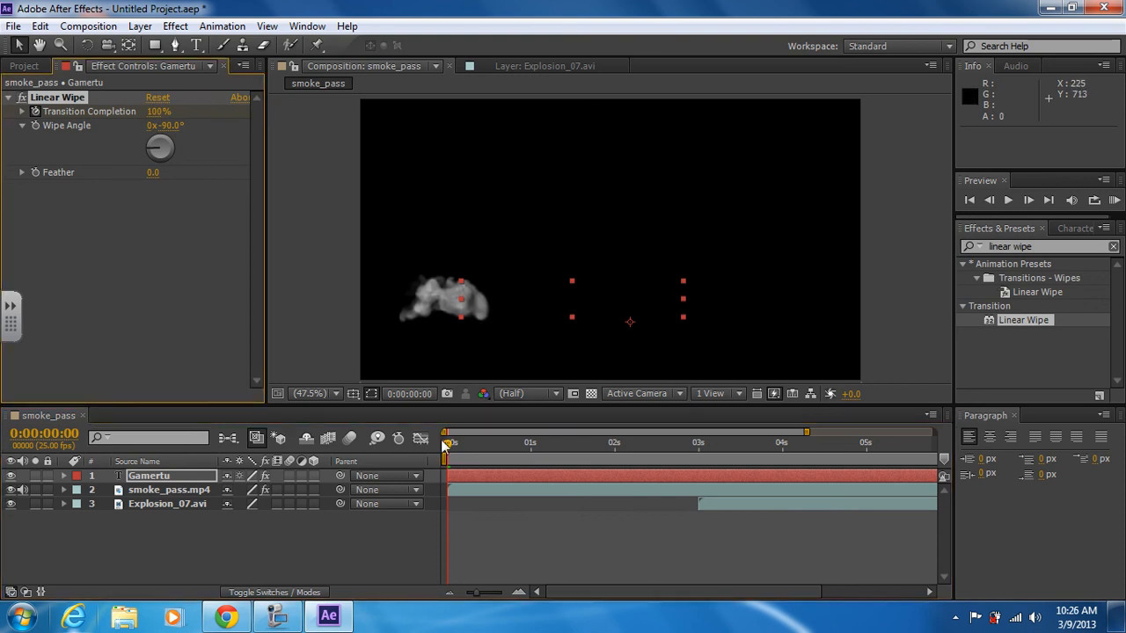
{"action": "left_click_drag", "start_coordinate": [448, 444], "coordinate": [711, 431]}
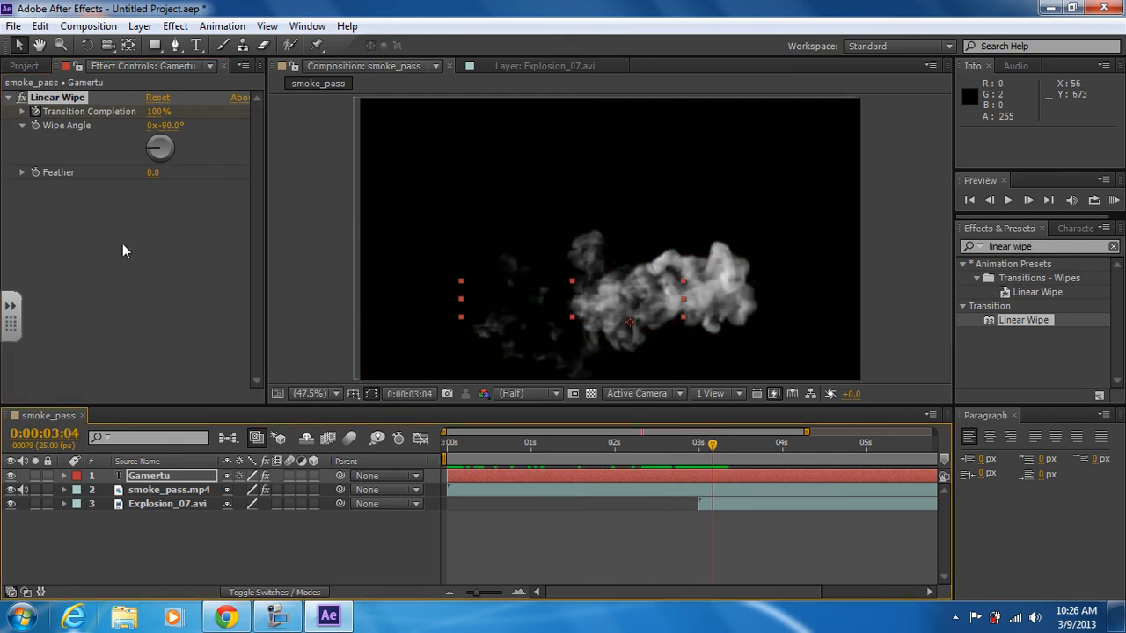
{"action": "mouse_move", "coordinate": [159, 112]}
{"action": "left_mouse_down"}
{"action": "mouse_move", "coordinate": [95, 113]}
{"action": "mouse_move", "coordinate": [143, 111]}
{"action": "left_mouse_up"}
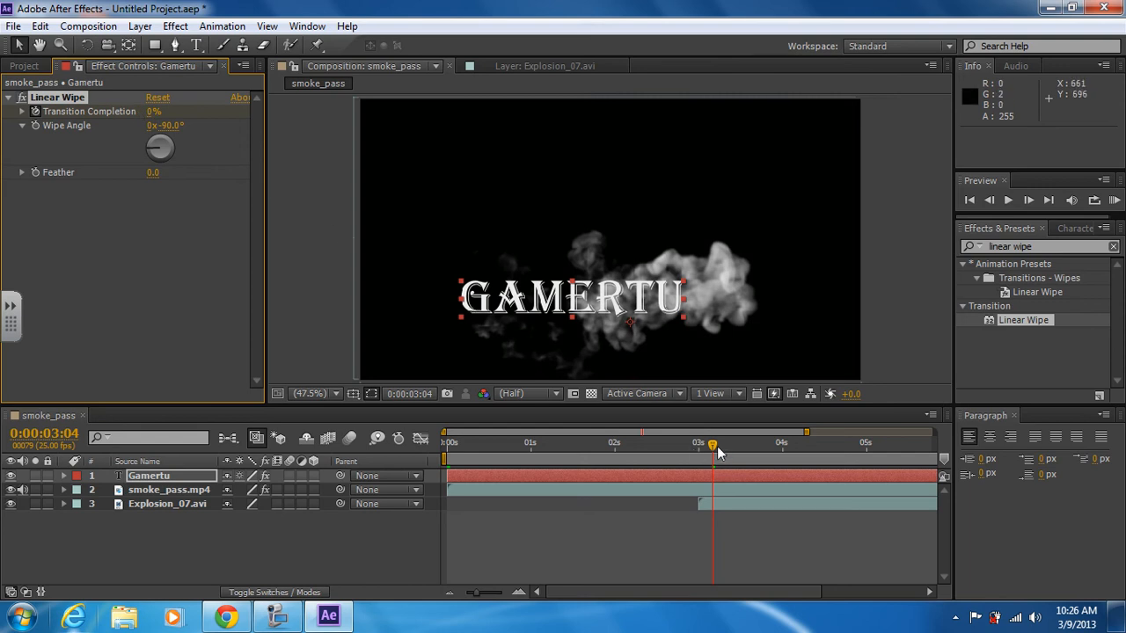
Step: Reposition the Gamertu text to about 566, 582 so its reveal follows the smoke, and return to 0:00:00:00
{"action": "left_click_drag", "start_coordinate": [717, 452], "coordinate": [558, 415]}
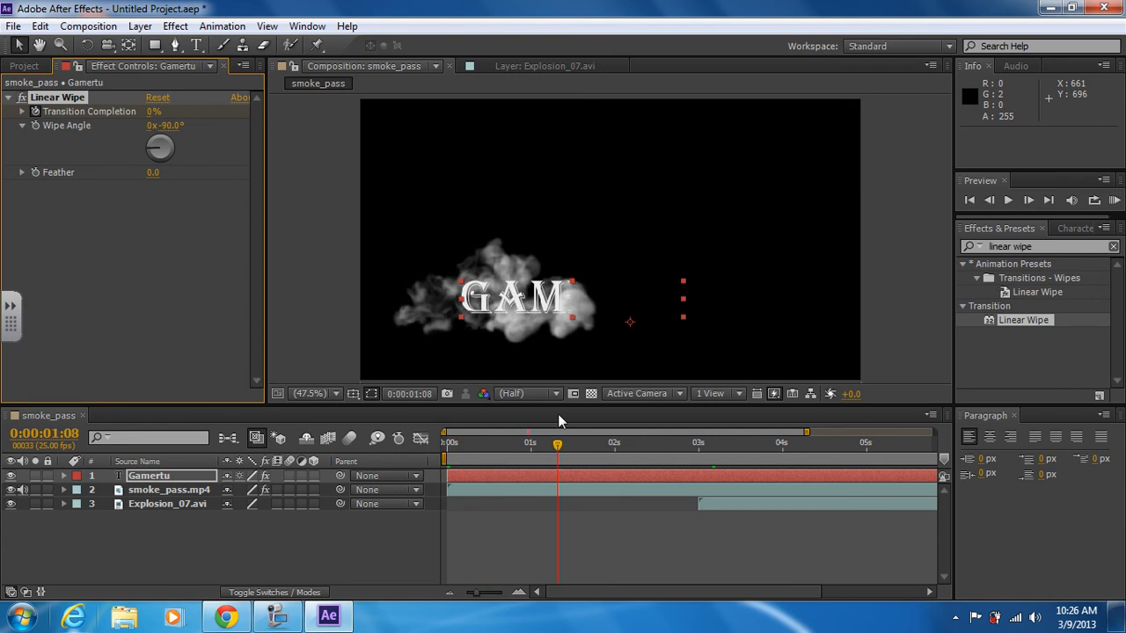
{"action": "left_click_drag", "start_coordinate": [551, 292], "coordinate": [523, 296]}
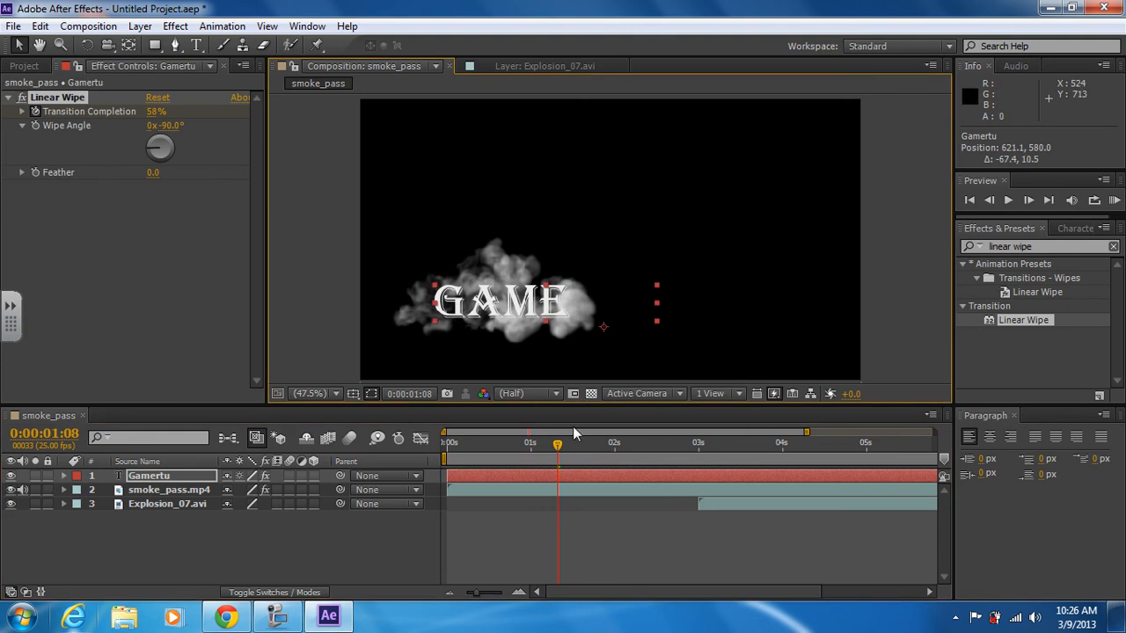
{"action": "mouse_move", "coordinate": [557, 445]}
{"action": "left_mouse_down"}
{"action": "mouse_move", "coordinate": [427, 465]}
{"action": "mouse_move", "coordinate": [544, 454]}
{"action": "left_mouse_up"}
{"action": "left_click_drag", "start_coordinate": [485, 300], "coordinate": [485, 299]}
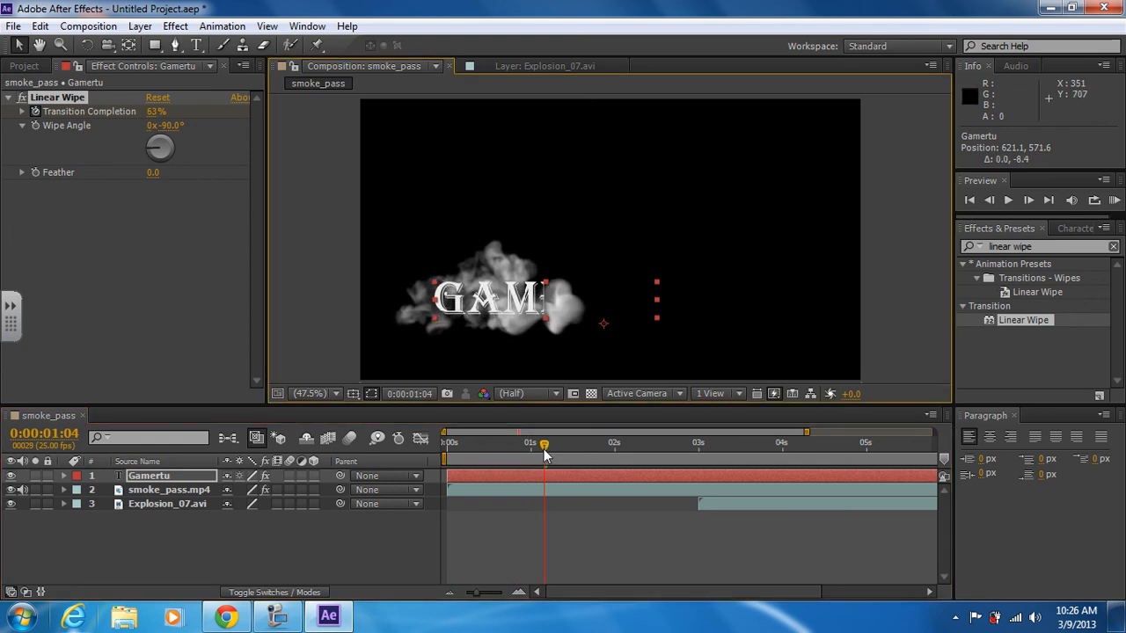
{"action": "left_click_drag", "start_coordinate": [544, 454], "coordinate": [588, 449]}
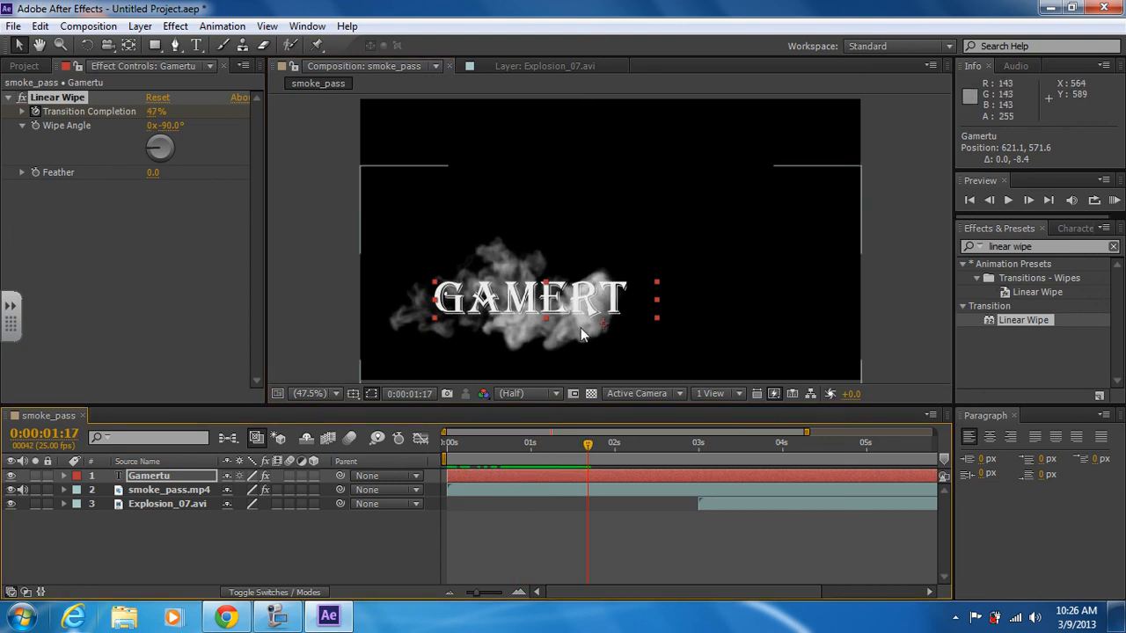
{"action": "left_click_drag", "start_coordinate": [580, 327], "coordinate": [553, 319]}
{"action": "left_click_drag", "start_coordinate": [588, 446], "coordinate": [413, 392]}
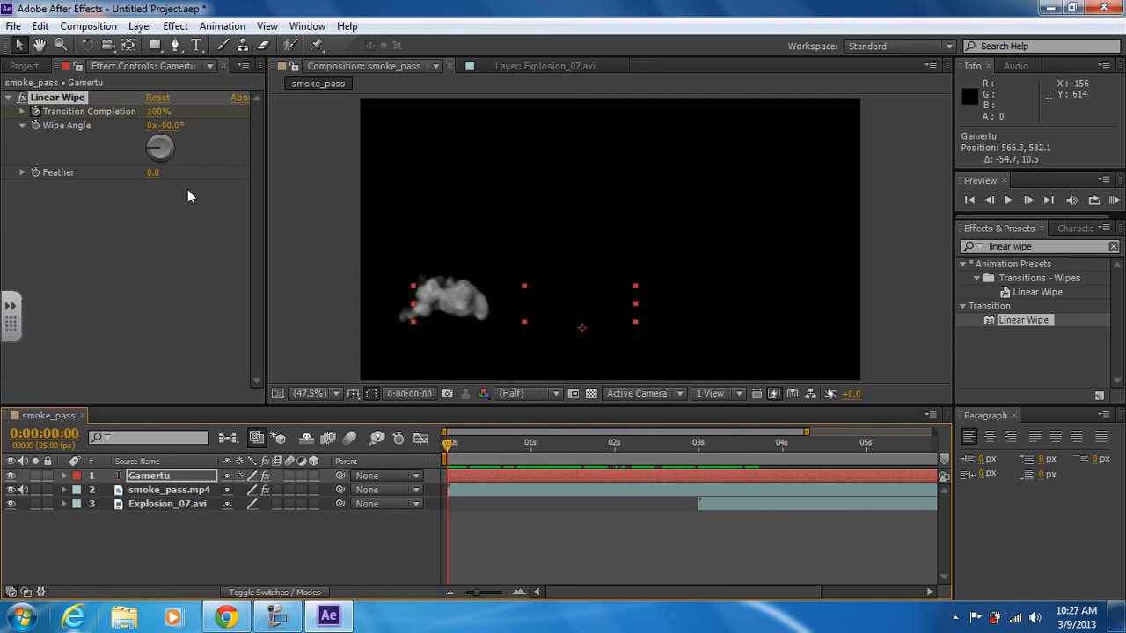
Step: Set the Feather of the text's Linear Wipe to 55
{"action": "left_click_drag", "start_coordinate": [150, 181], "coordinate": [180, 172]}
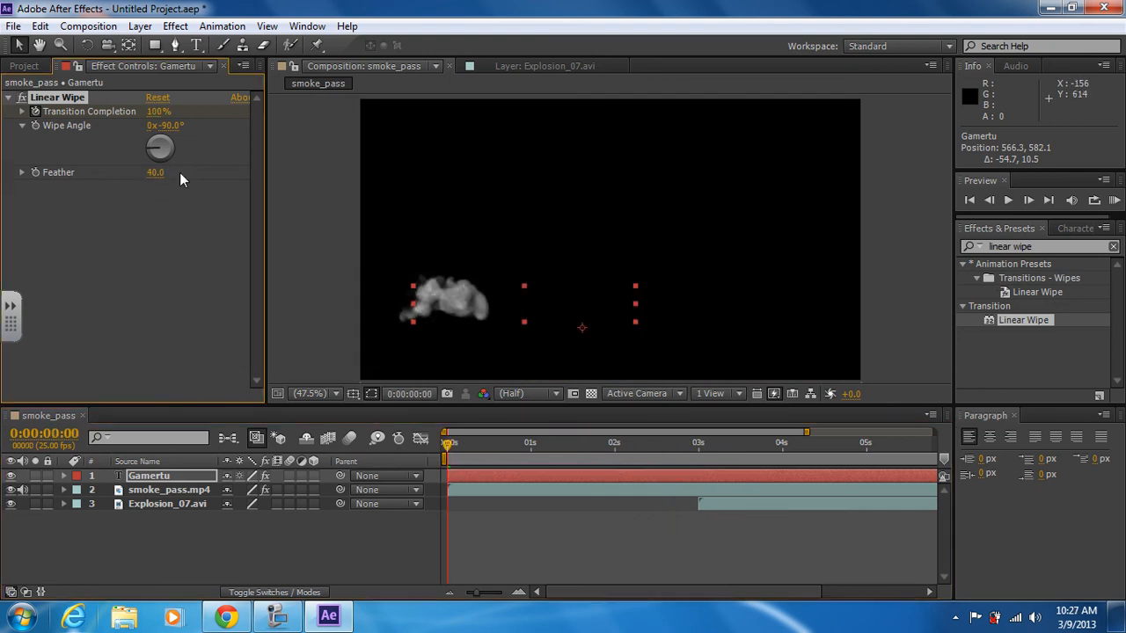
{"action": "left_click_drag", "start_coordinate": [448, 438], "coordinate": [528, 430]}
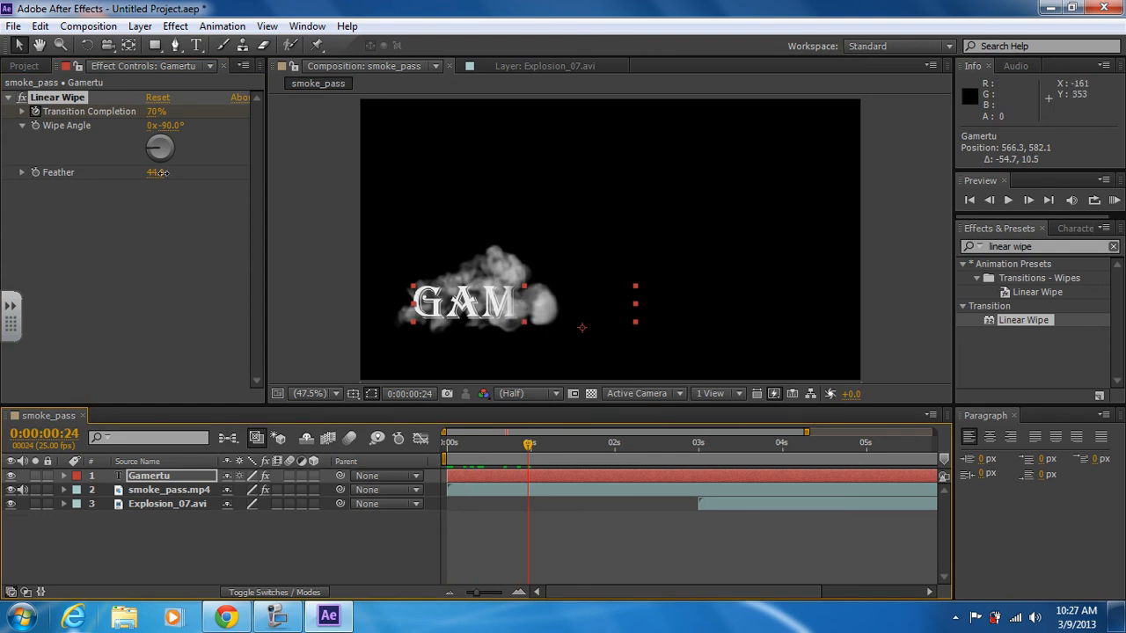
{"action": "left_click_drag", "start_coordinate": [167, 173], "coordinate": [171, 173]}
{"action": "left_click", "coordinate": [531, 445]}
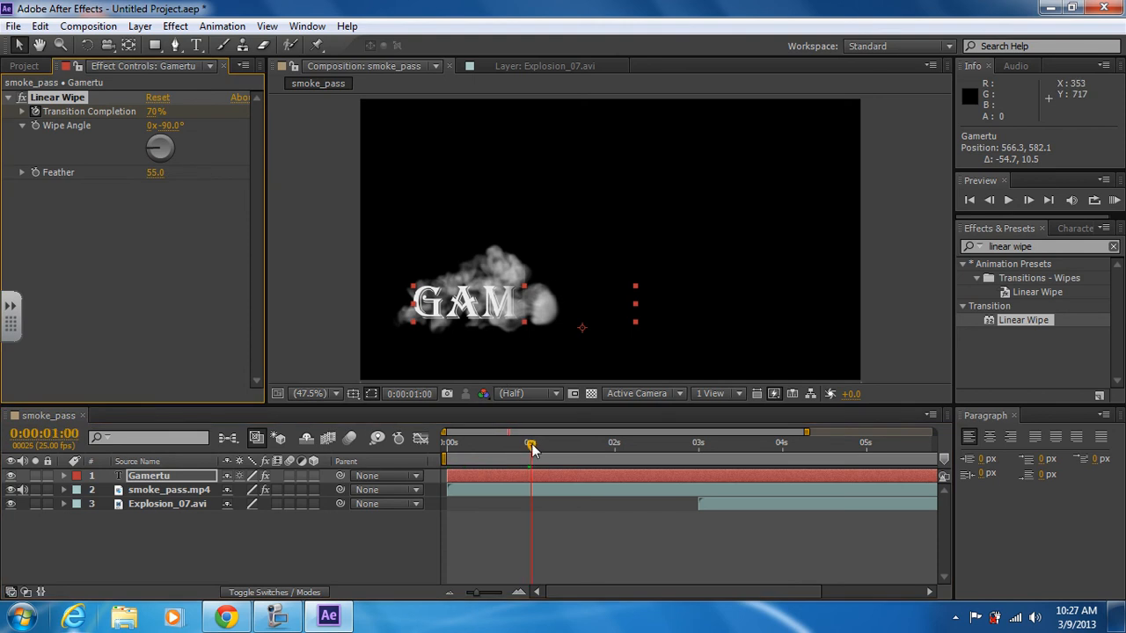
Step: Scrub through the composition to check the timing of the text reveal, the smoke and the explosion
{"action": "left_click_drag", "start_coordinate": [531, 448], "coordinate": [820, 470]}
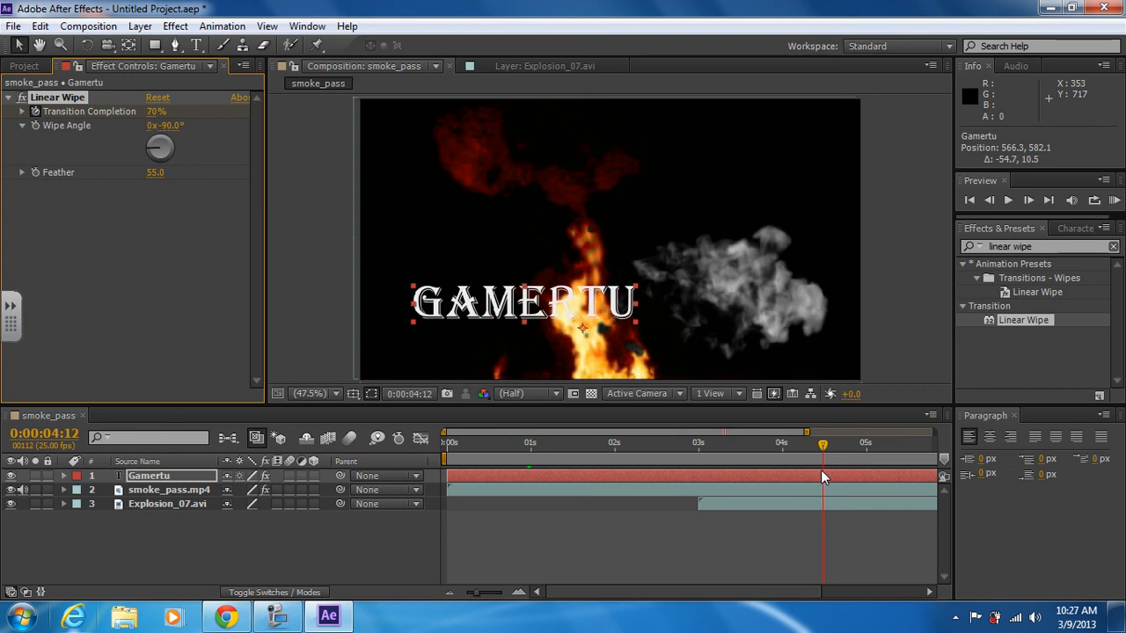
{"action": "left_click", "coordinate": [385, 339]}
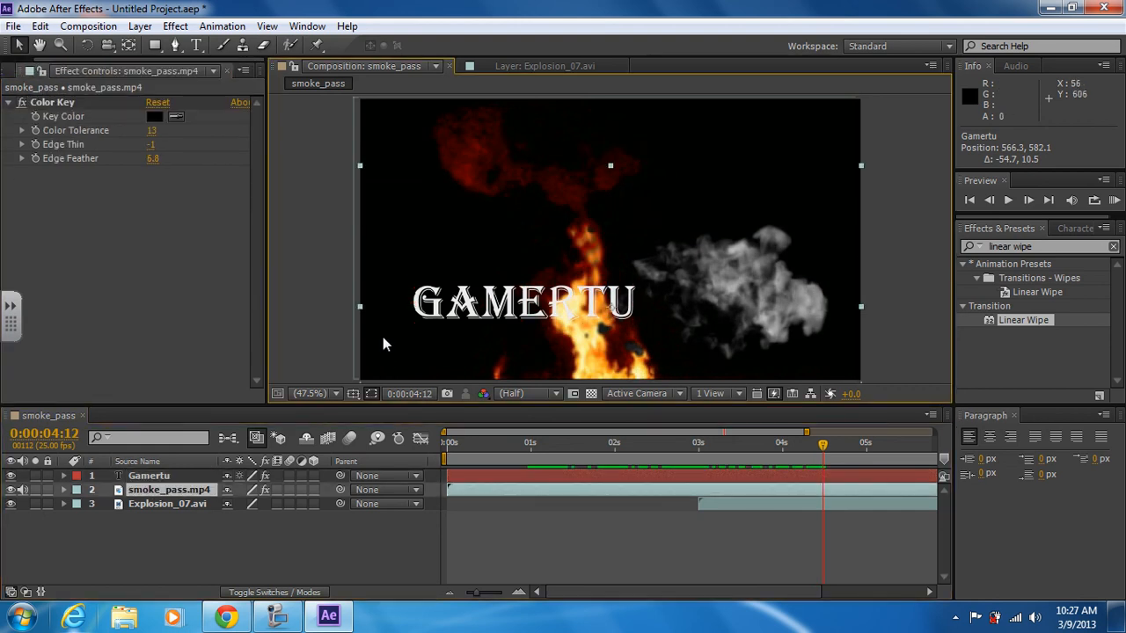
{"action": "left_click", "coordinate": [334, 312]}
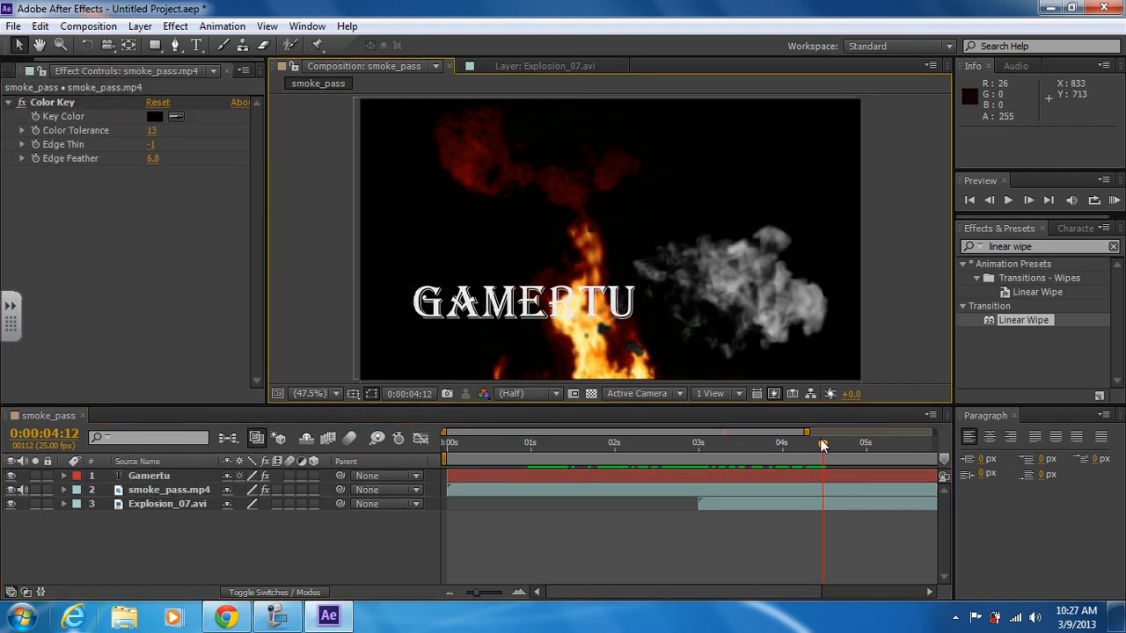
{"action": "left_click_drag", "start_coordinate": [823, 442], "coordinate": [488, 431]}
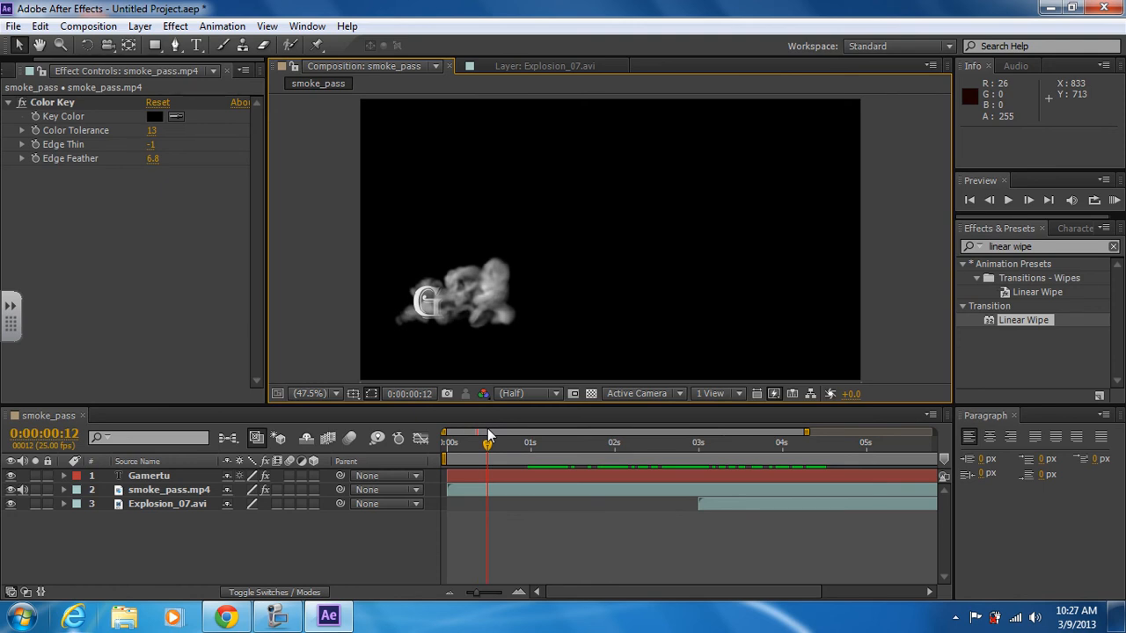
{"action": "left_click_drag", "start_coordinate": [487, 428], "coordinate": [823, 467]}
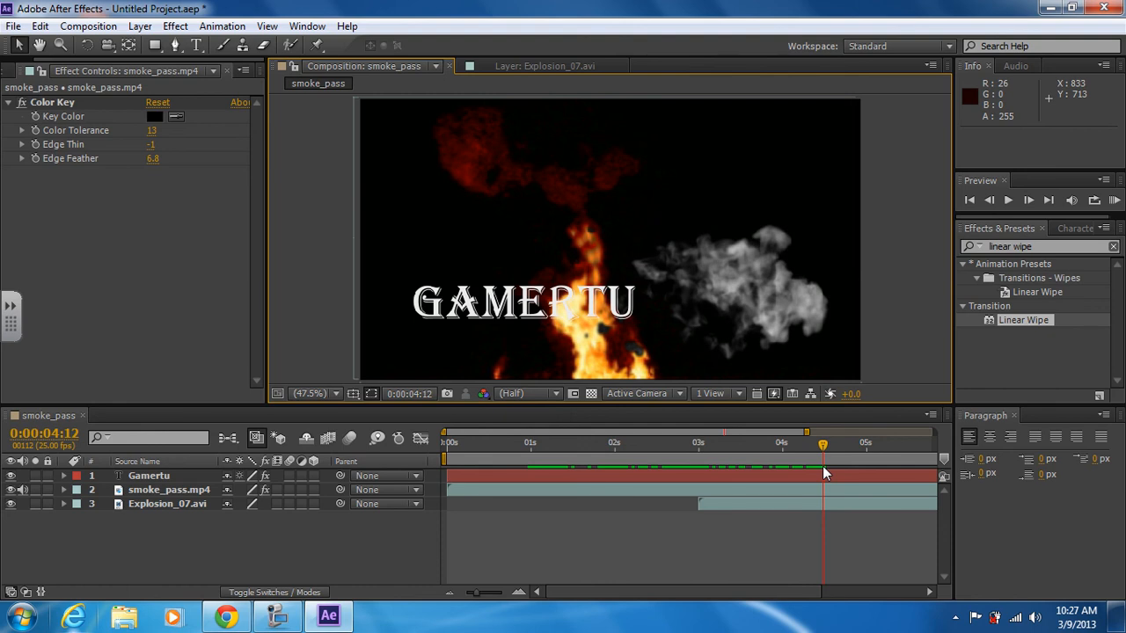
{"action": "left_click_drag", "start_coordinate": [822, 466], "coordinate": [858, 457]}
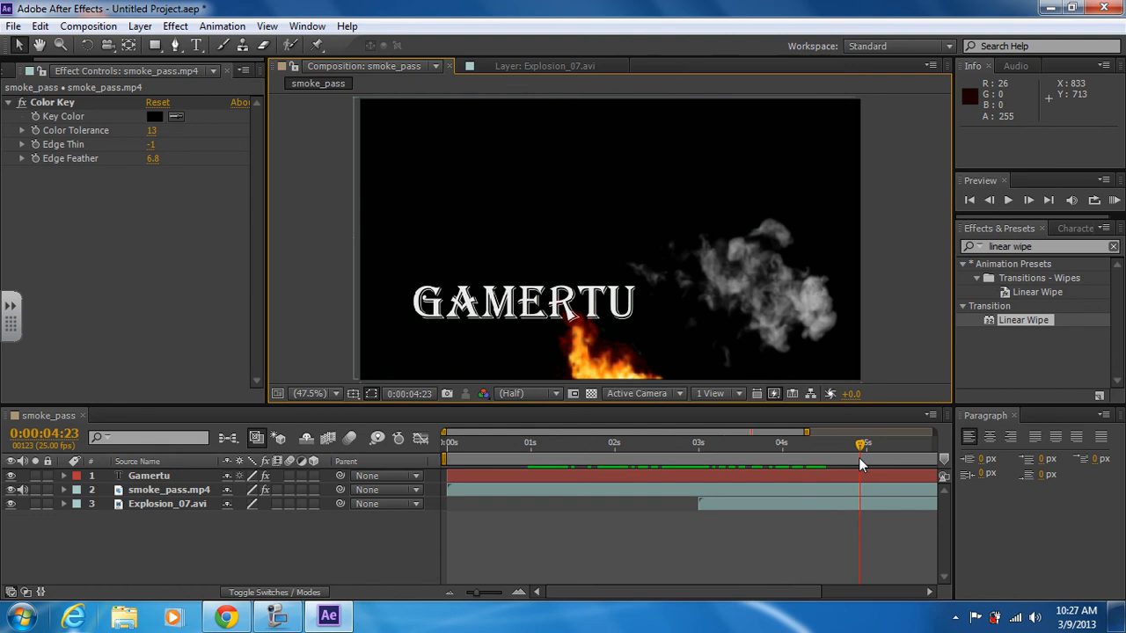
{"action": "left_click", "coordinate": [858, 457]}
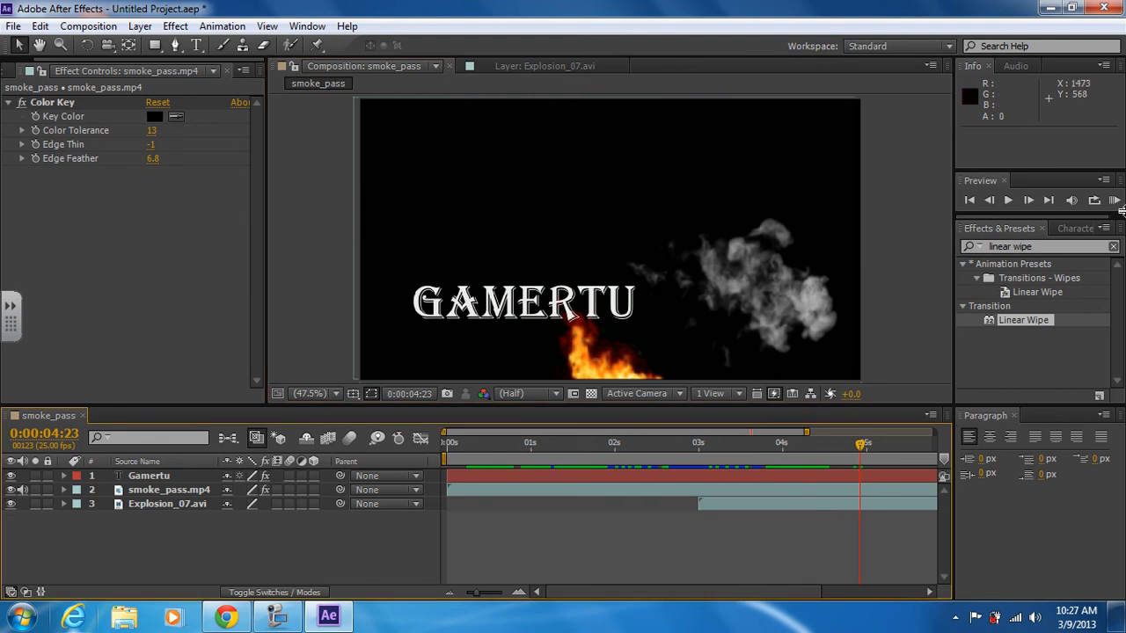
Step: Clear the effects search and apply the Change Color effect from Color Correction to the Explosion_07.avi layer
{"action": "left_click", "coordinate": [1040, 247]}
{"action": "key", "text": "BackSpace"}
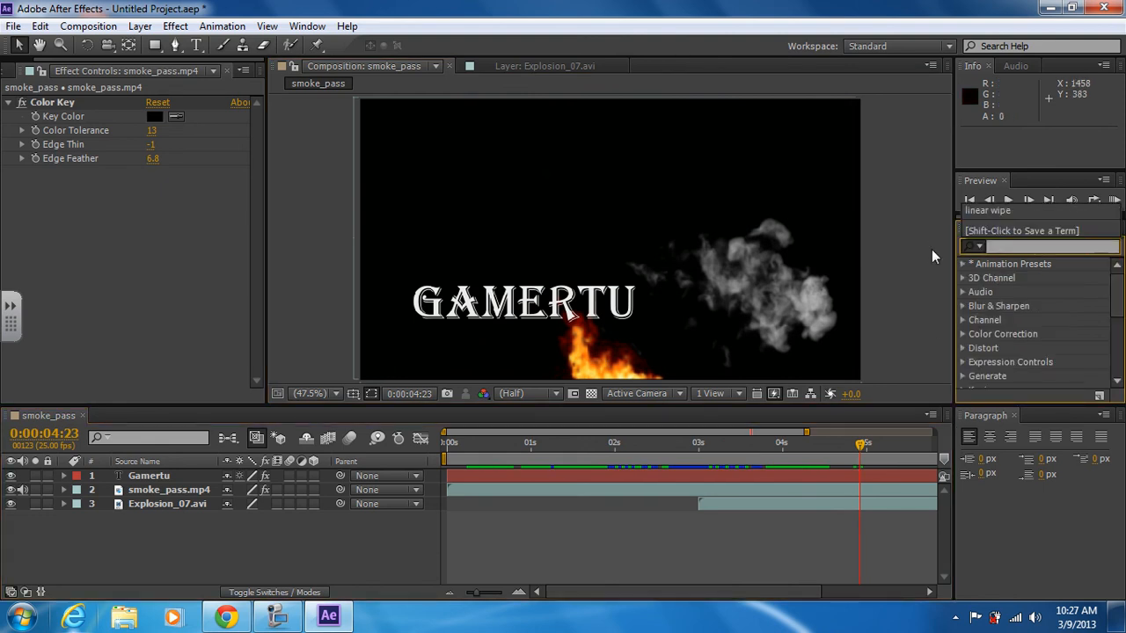
{"action": "left_click", "coordinate": [964, 334]}
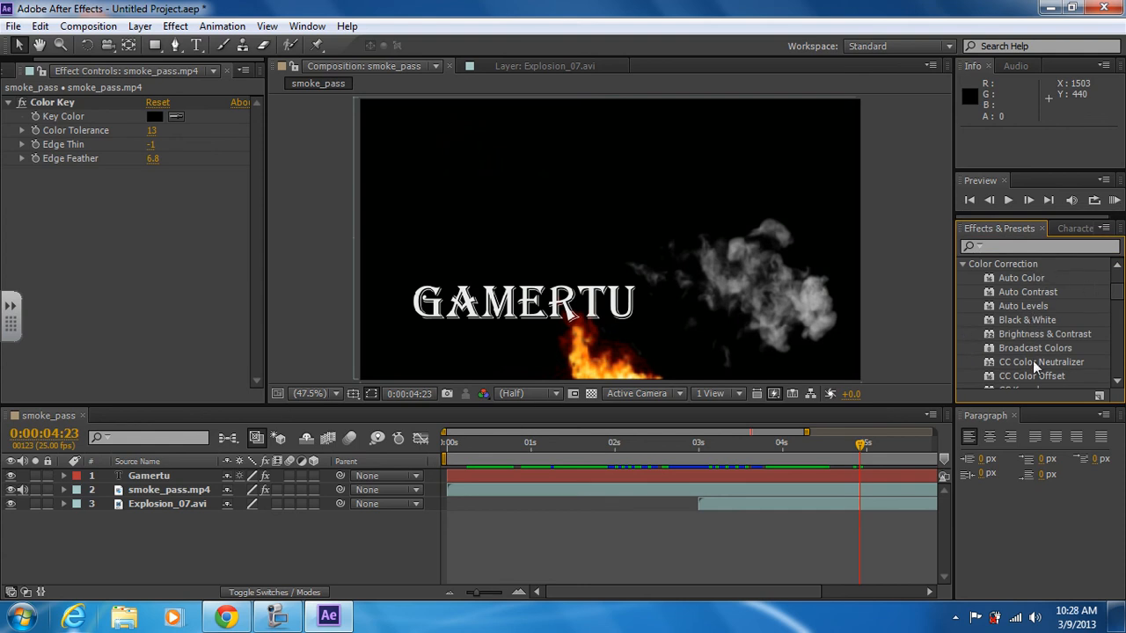
{"action": "left_click_drag", "start_coordinate": [1120, 293], "coordinate": [1122, 305]}
{"action": "left_click", "coordinate": [1022, 333]}
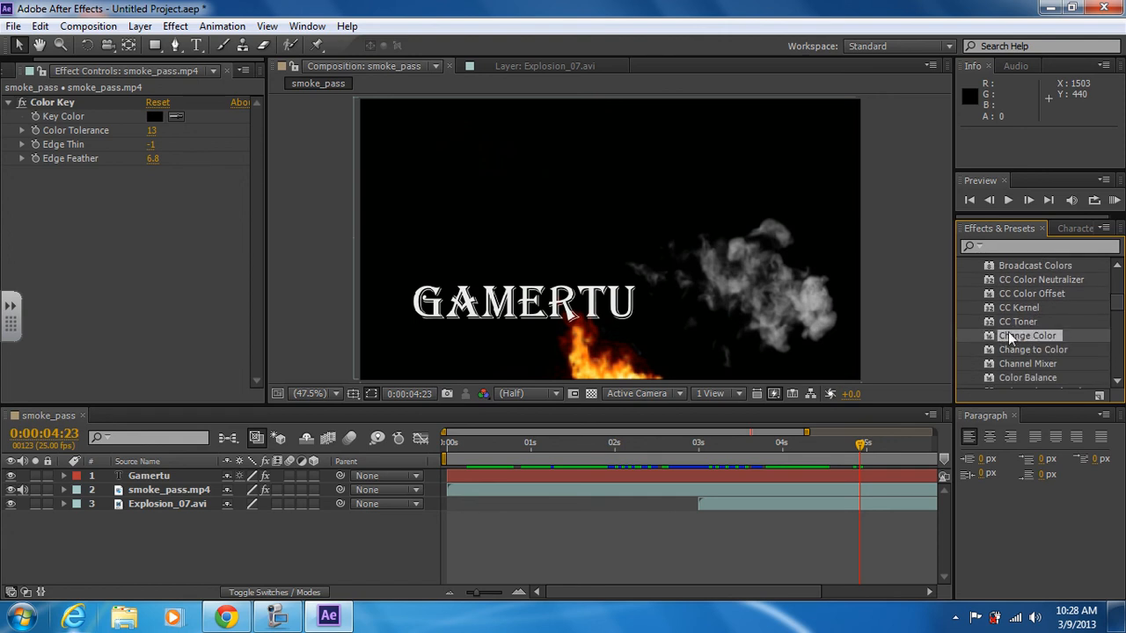
{"action": "left_click_drag", "start_coordinate": [1002, 333], "coordinate": [190, 503]}
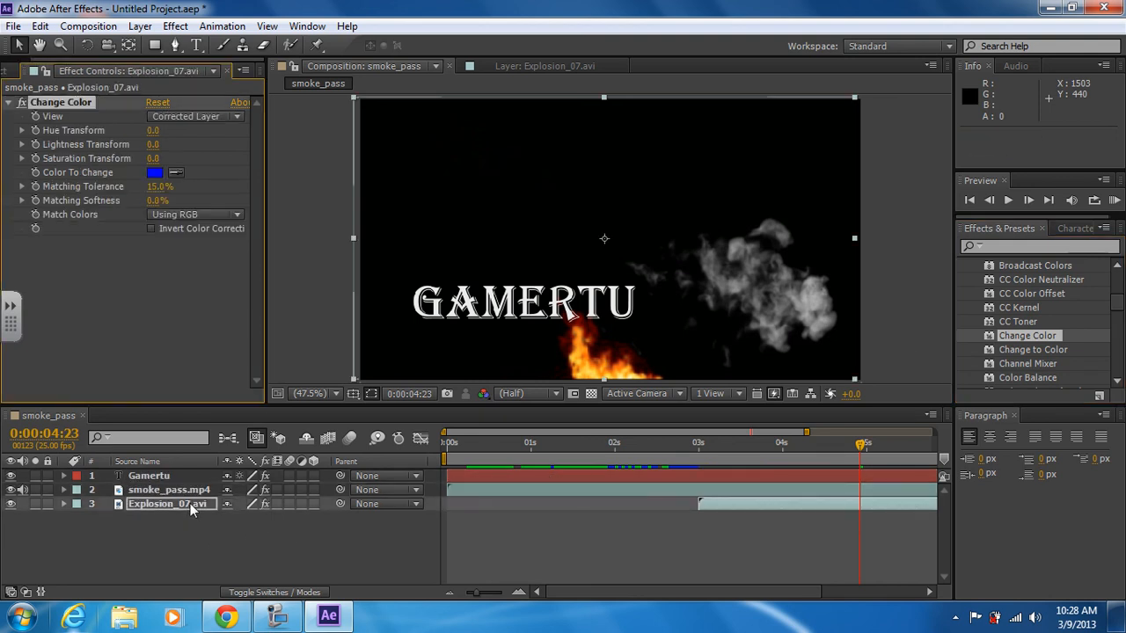
Step: Set the explosion's Color To Change to red (F60101) and turn on keyframing for it
{"action": "left_click", "coordinate": [155, 173]}
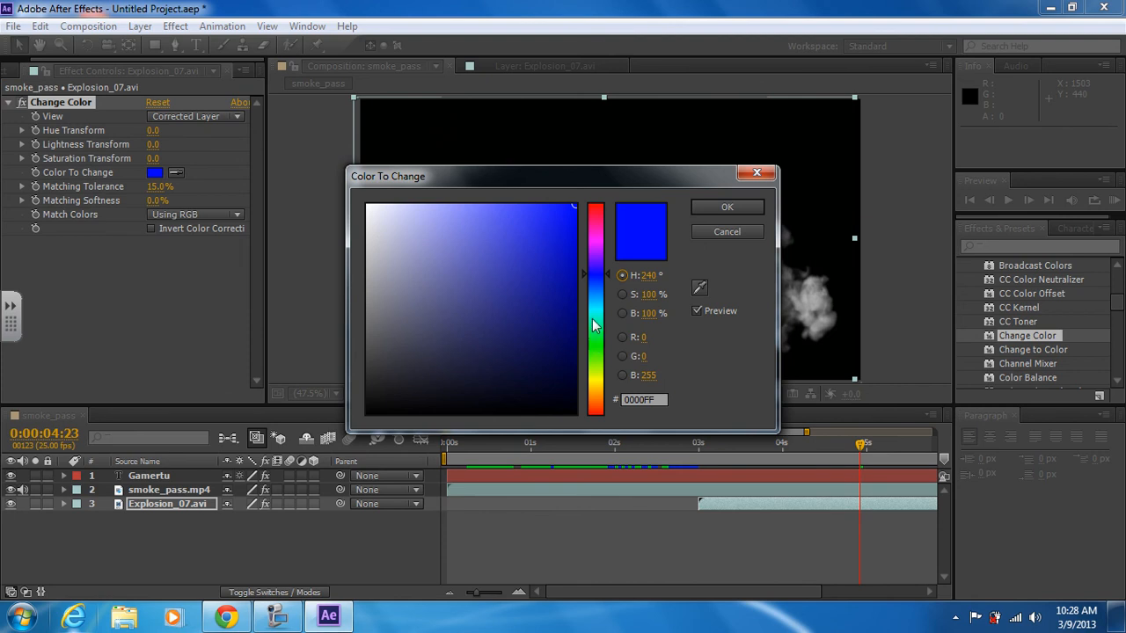
{"action": "mouse_move", "coordinate": [594, 271]}
{"action": "left_mouse_down"}
{"action": "mouse_move", "coordinate": [594, 208]}
{"action": "mouse_move", "coordinate": [561, 225]}
{"action": "mouse_move", "coordinate": [574, 211]}
{"action": "left_mouse_up"}
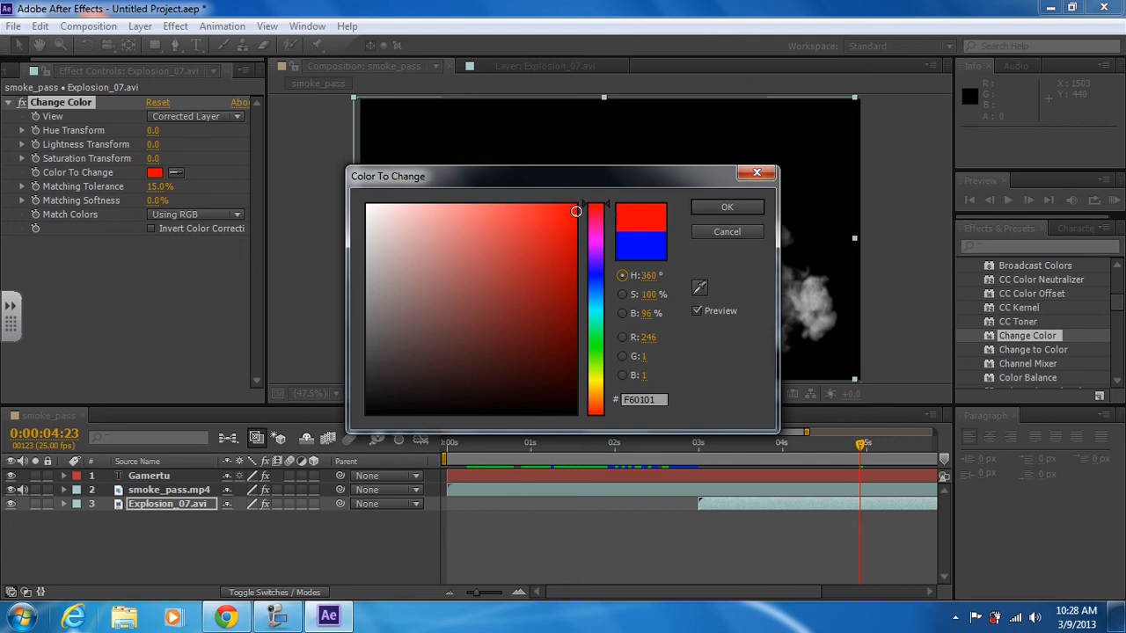
{"action": "left_click", "coordinate": [725, 209]}
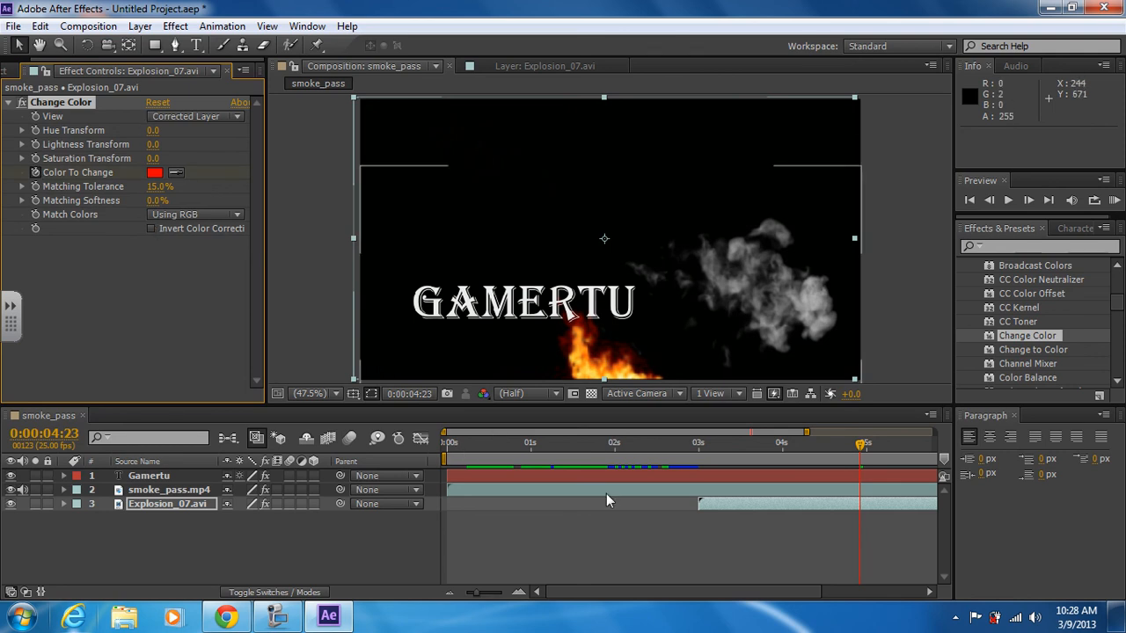
Step: Examine how the smoke reveals the title in the opening second and a half of the composition
{"action": "left_click_drag", "start_coordinate": [861, 447], "coordinate": [560, 409]}
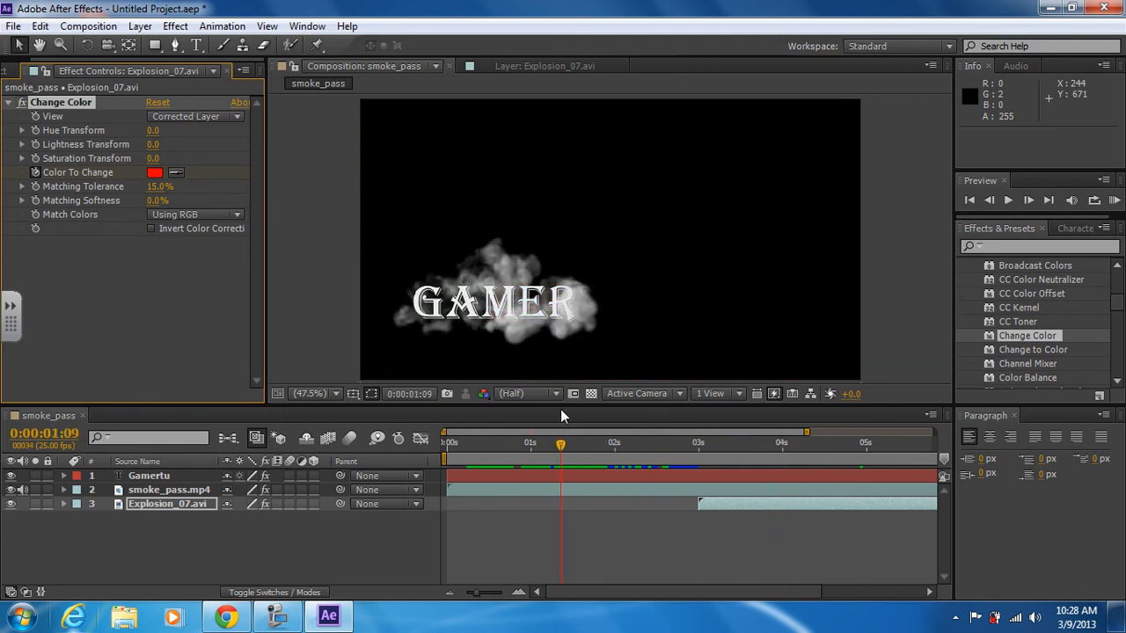
{"action": "left_click", "coordinate": [235, 116]}
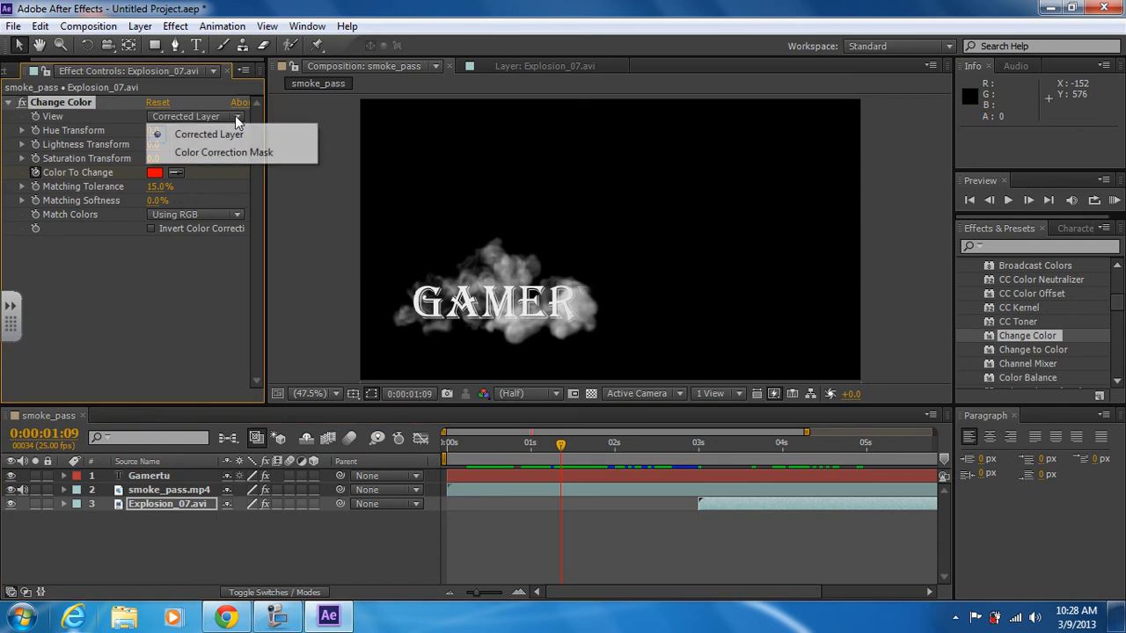
{"action": "left_click", "coordinate": [218, 273]}
{"action": "left_click", "coordinate": [6, 71]}
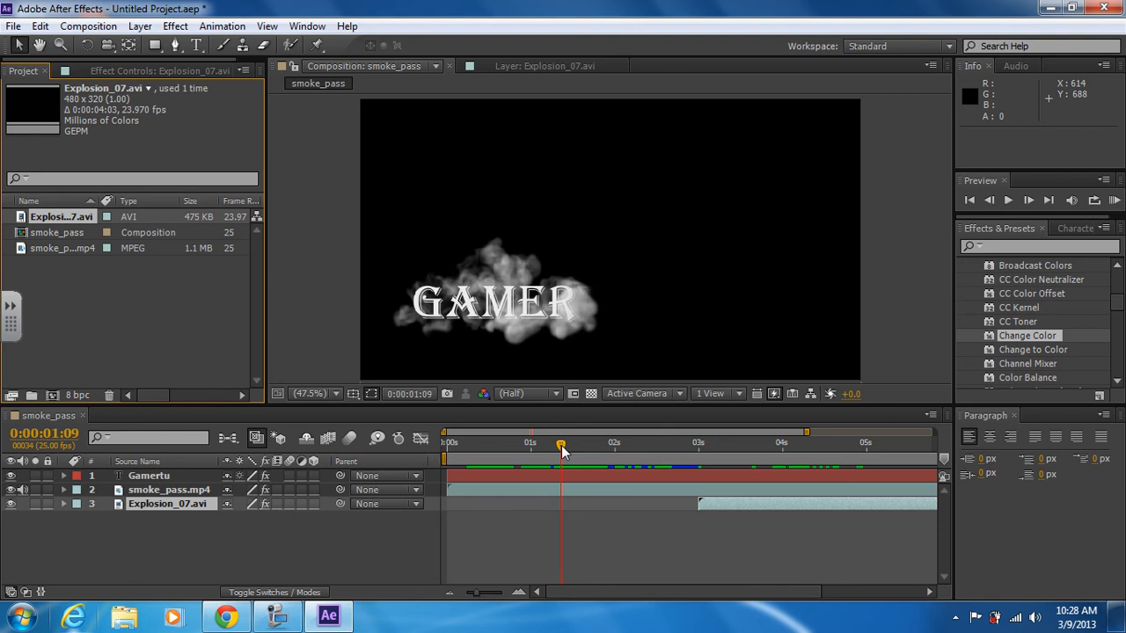
{"action": "left_click_drag", "start_coordinate": [561, 445], "coordinate": [478, 446]}
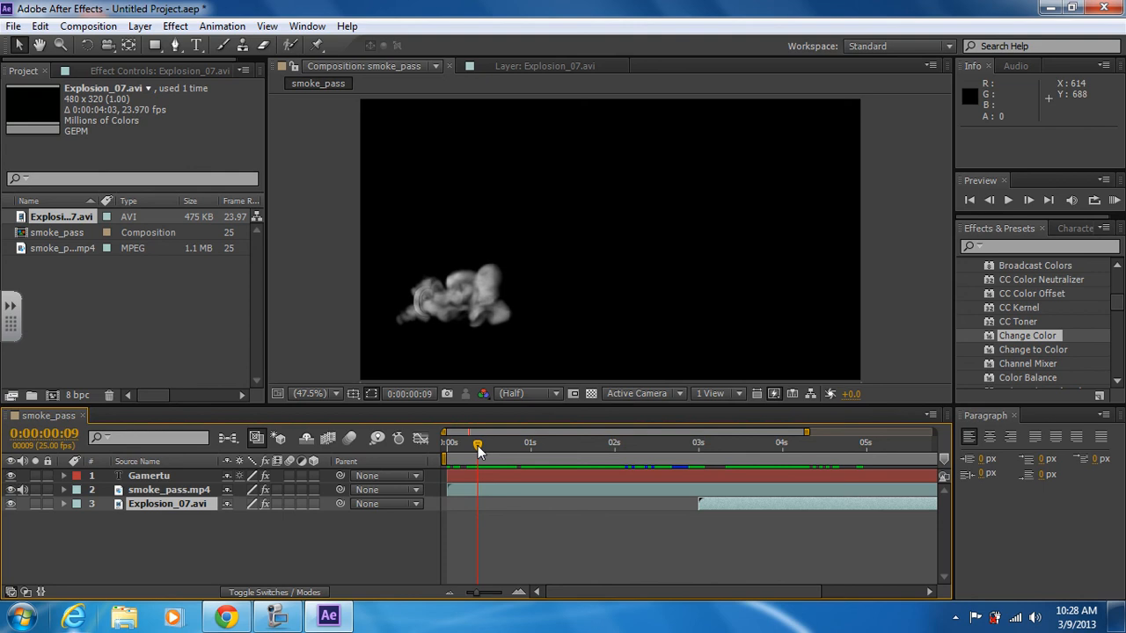
{"action": "left_click_drag", "start_coordinate": [477, 445], "coordinate": [503, 493]}
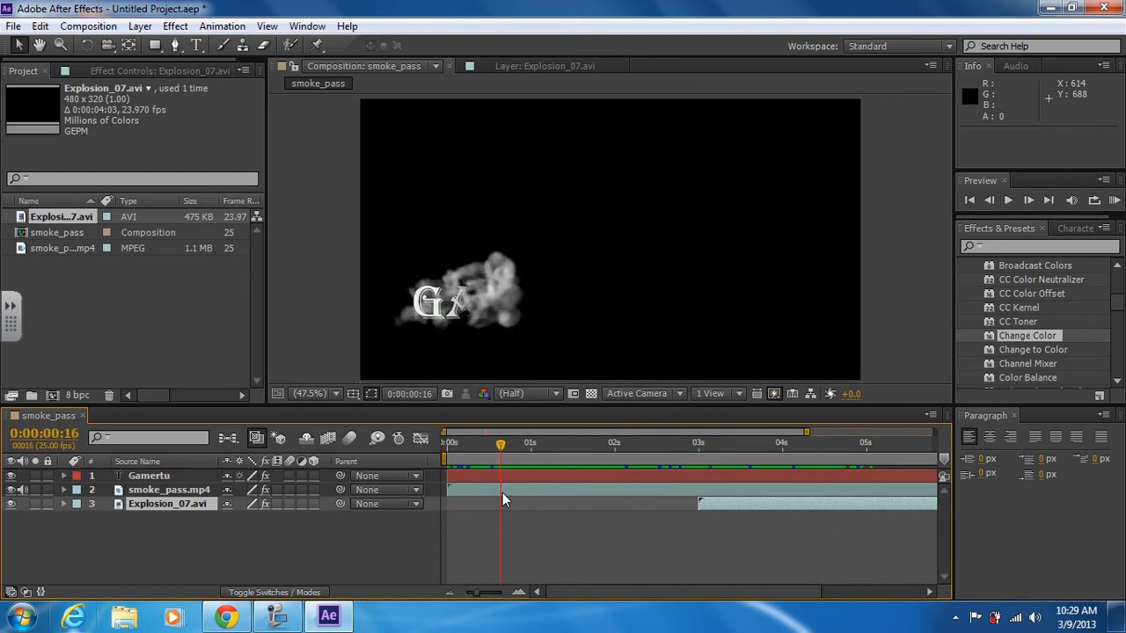
{"action": "left_click", "coordinate": [105, 27]}
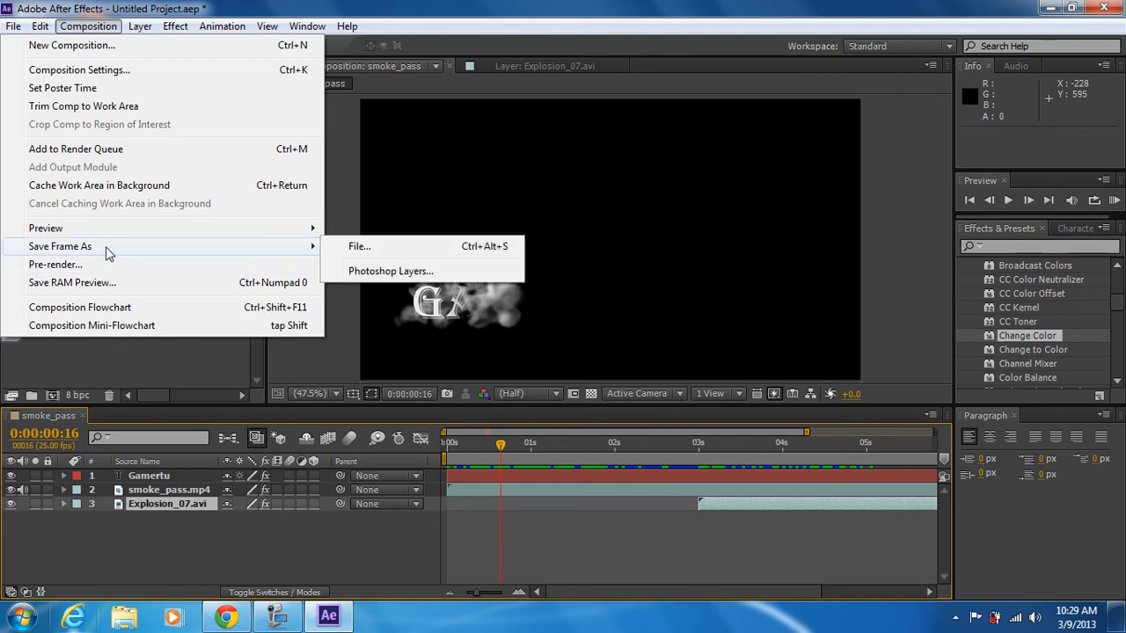
{"action": "left_click", "coordinate": [77, 9]}
{"action": "left_click", "coordinate": [13, 27]}
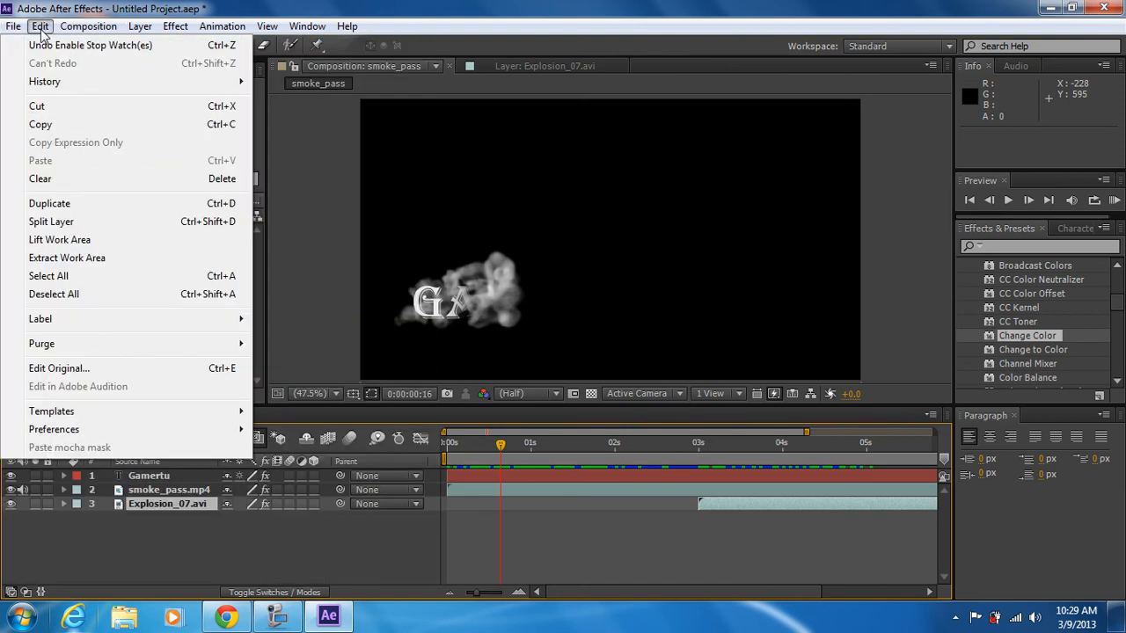
{"action": "mouse_move", "coordinate": [67, 28]}
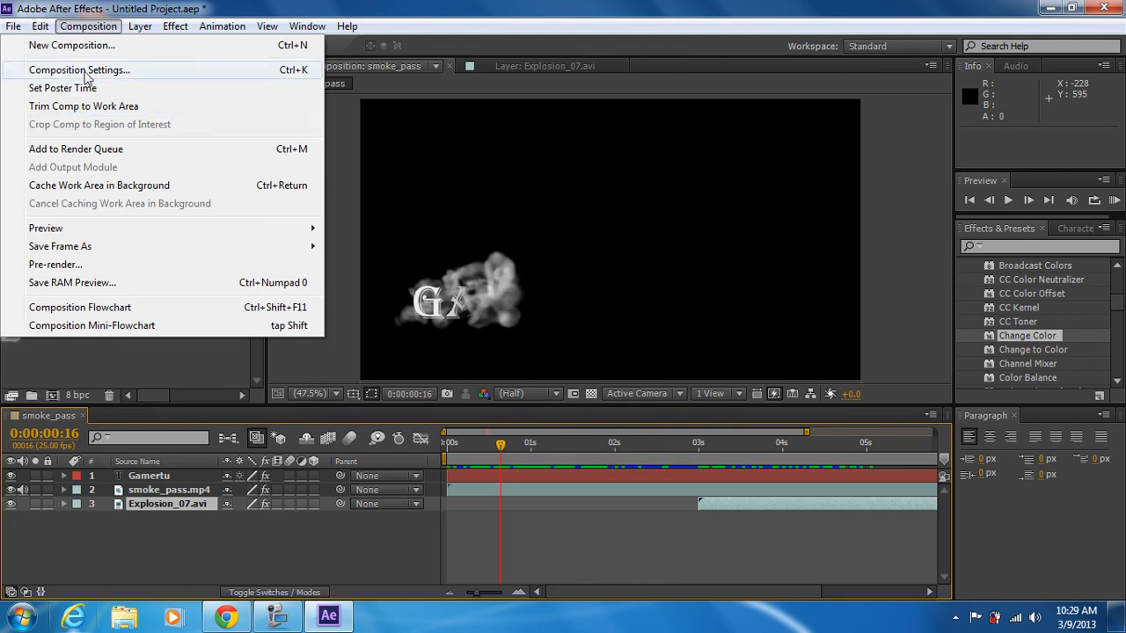
Step: View the explosion's opening frames around 0:00:03:05 and inspect the Color Key settings on the smoke_pass.mp4 layer
{"action": "left_click", "coordinate": [100, 25]}
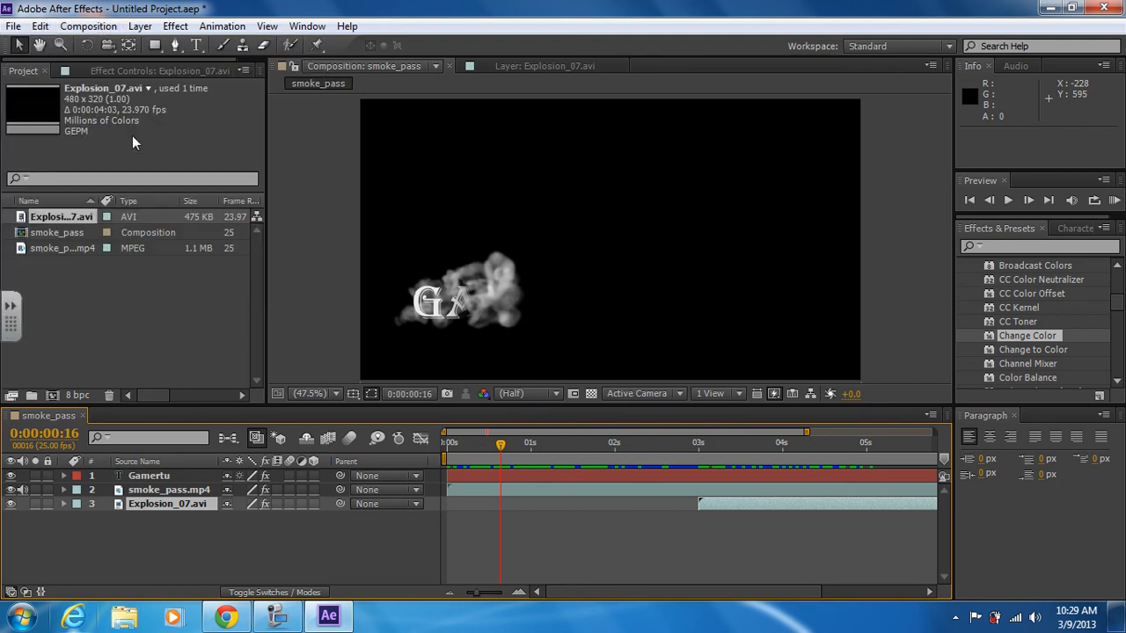
{"action": "left_click_drag", "start_coordinate": [501, 445], "coordinate": [715, 463]}
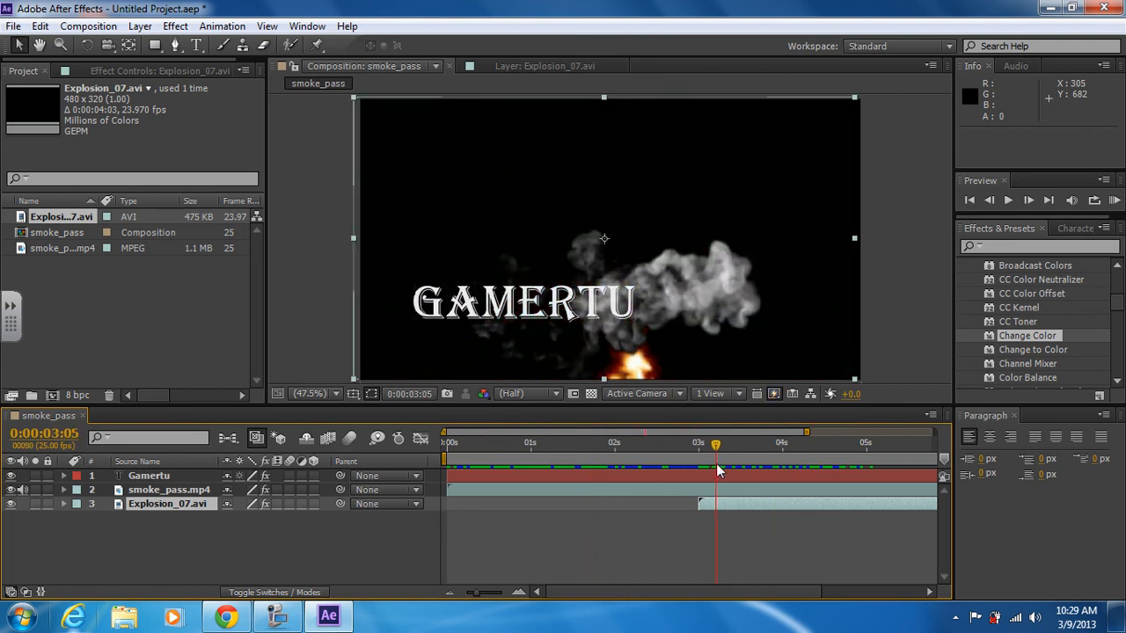
{"action": "left_click", "coordinate": [191, 490]}
{"action": "key", "text": "e"}
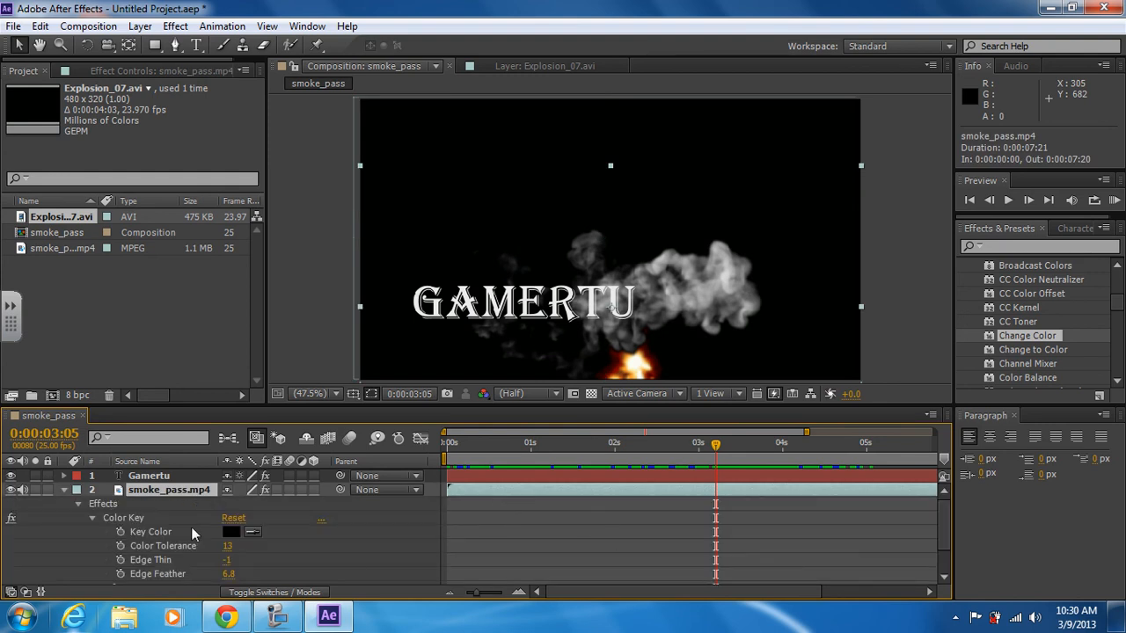
{"action": "left_click", "coordinate": [64, 490]}
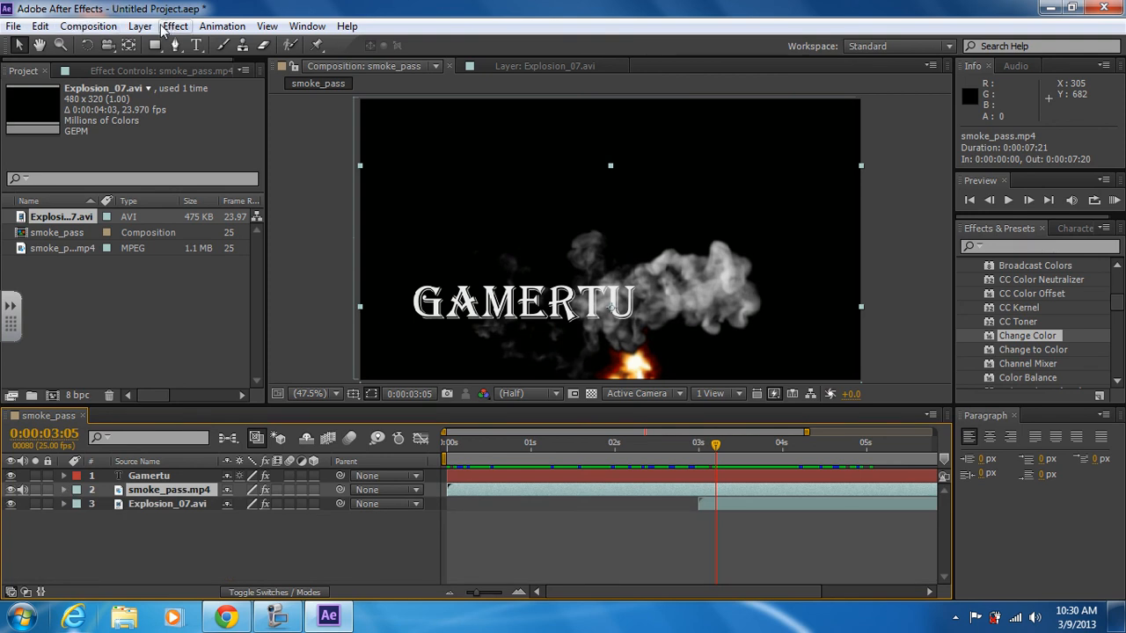
Step: Return the current time to the first frame of the smoke_pass composition
{"action": "left_click", "coordinate": [88, 27]}
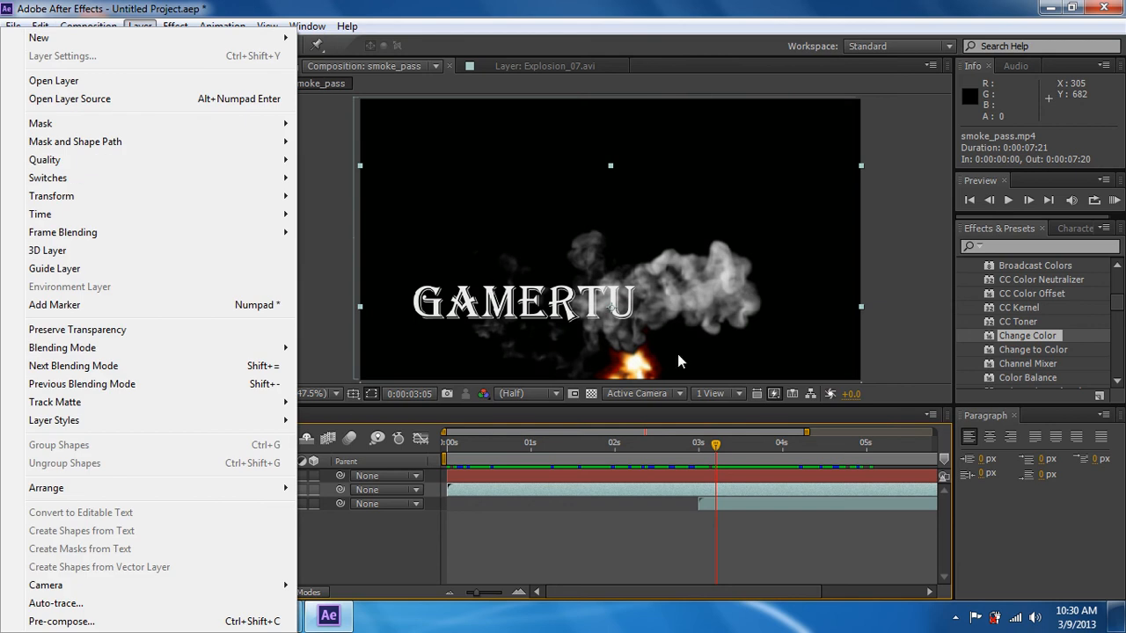
{"action": "left_click", "coordinate": [721, 457]}
{"action": "left_click_drag", "start_coordinate": [708, 445], "coordinate": [426, 431]}
{"action": "key", "text": "space"}
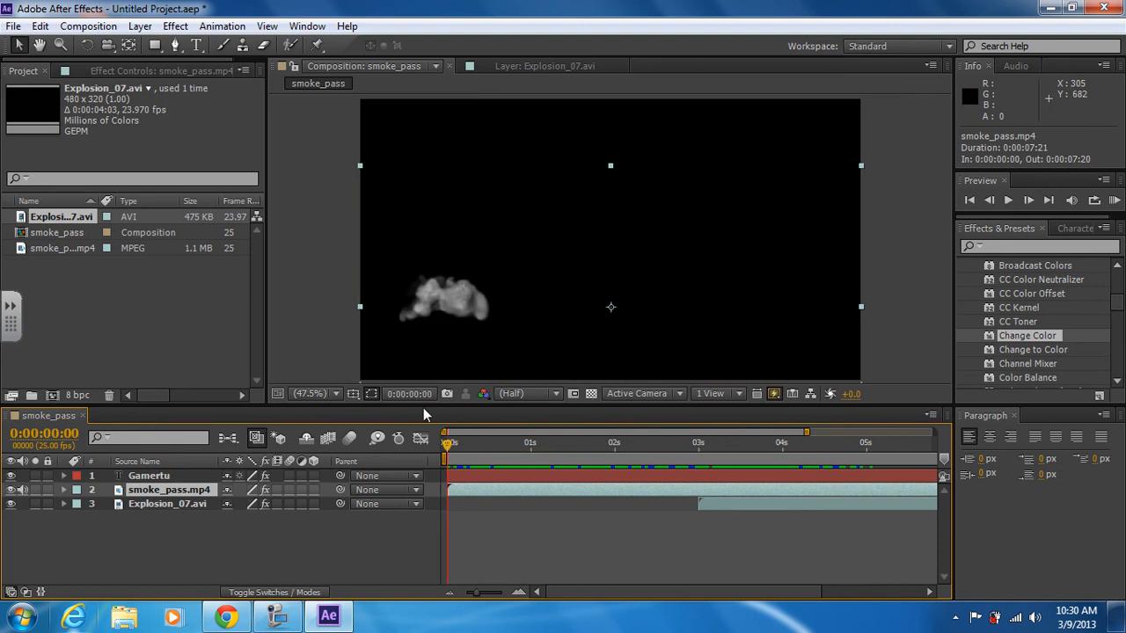
{"action": "left_click", "coordinate": [278, 616]}
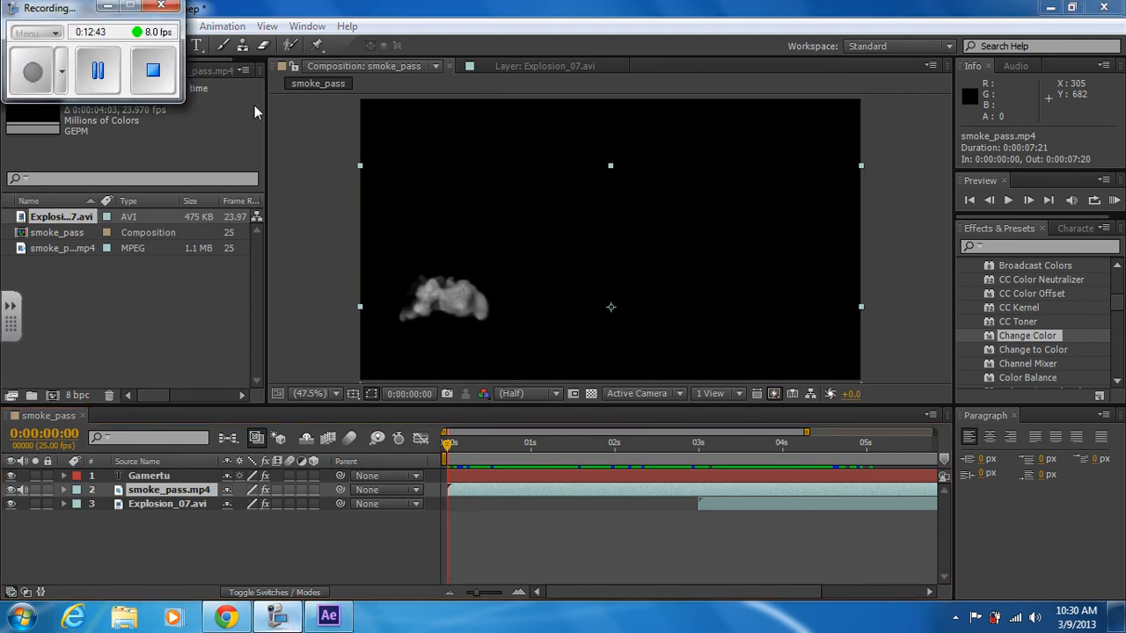